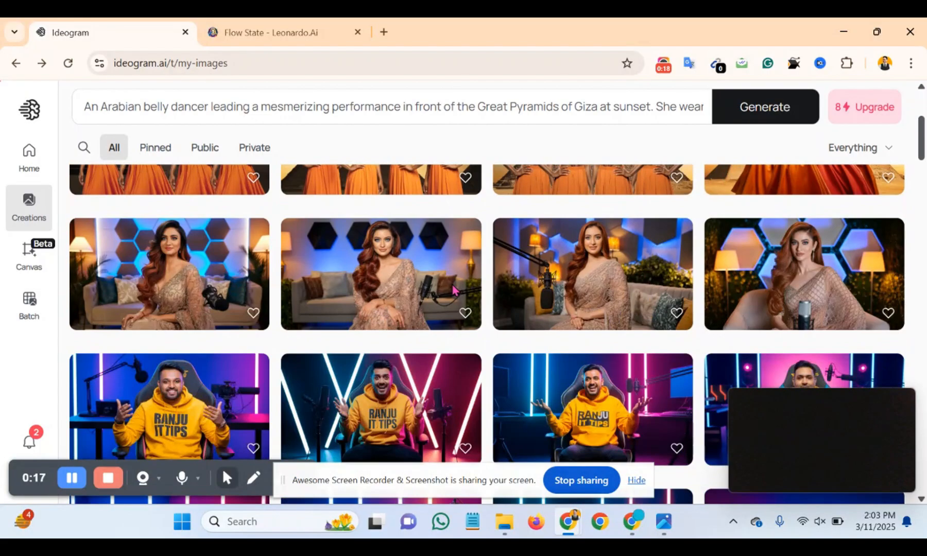
- Browse the generated images in the Ideogram creations and switch to the Leonardo.Ai Flow State page
{"action": "scroll", "coordinate": [517, 311], "scroll_direction": "down", "scroll_amount": 2}
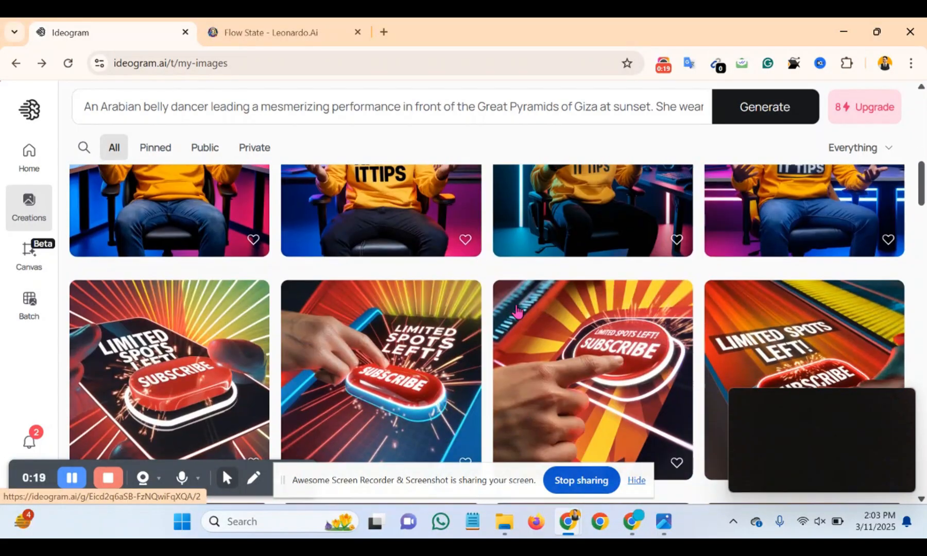
{"action": "scroll", "coordinate": [618, 292], "scroll_direction": "up", "scroll_amount": 8}
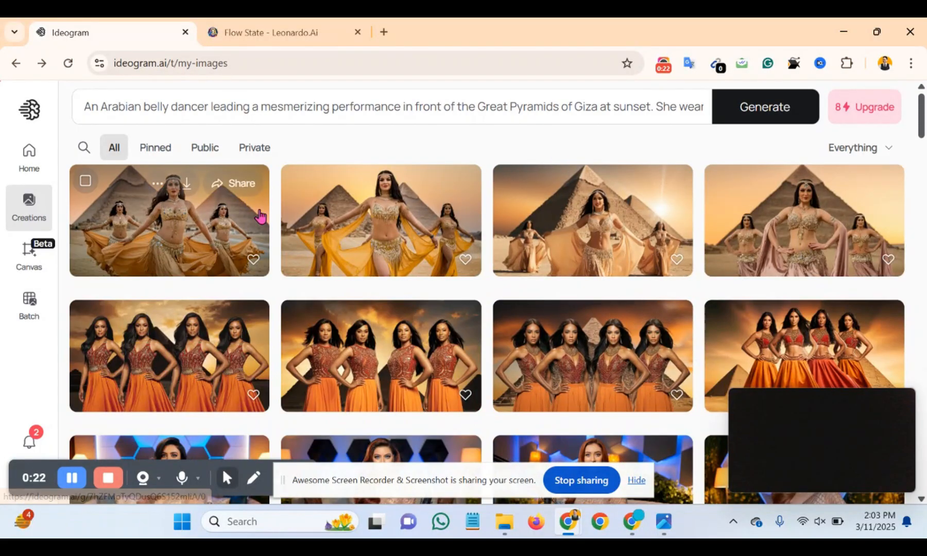
{"action": "left_click", "coordinate": [285, 26]}
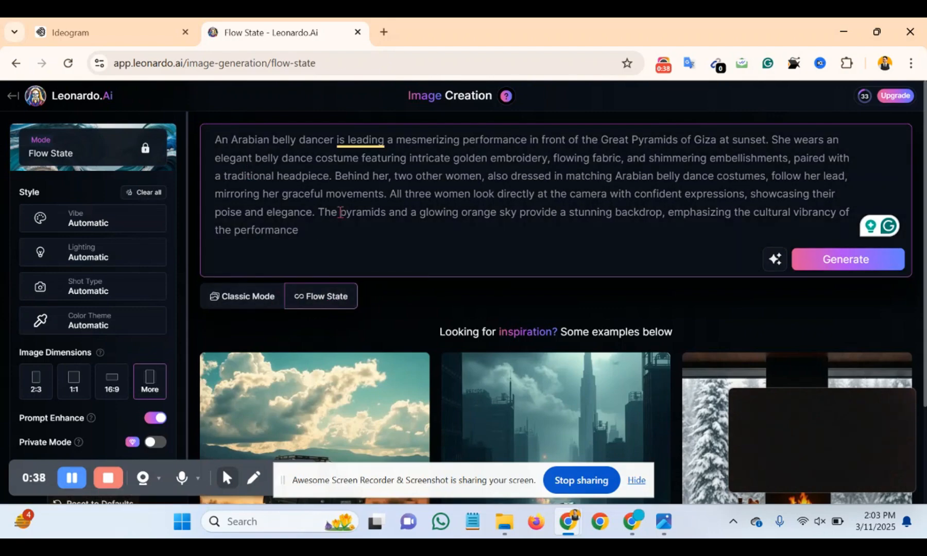
- Review the Arabian belly dancer prompt and check the aspect ratio in the extended image dimension options
{"action": "left_click", "coordinate": [330, 237]}
{"action": "scroll", "coordinate": [147, 381], "scroll_direction": "down", "scroll_amount": 1}
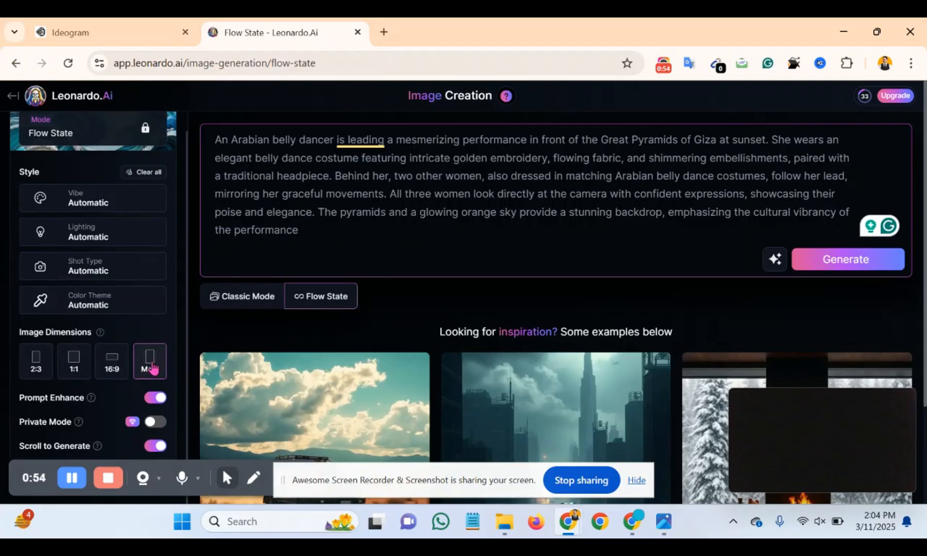
{"action": "left_click", "coordinate": [152, 365]}
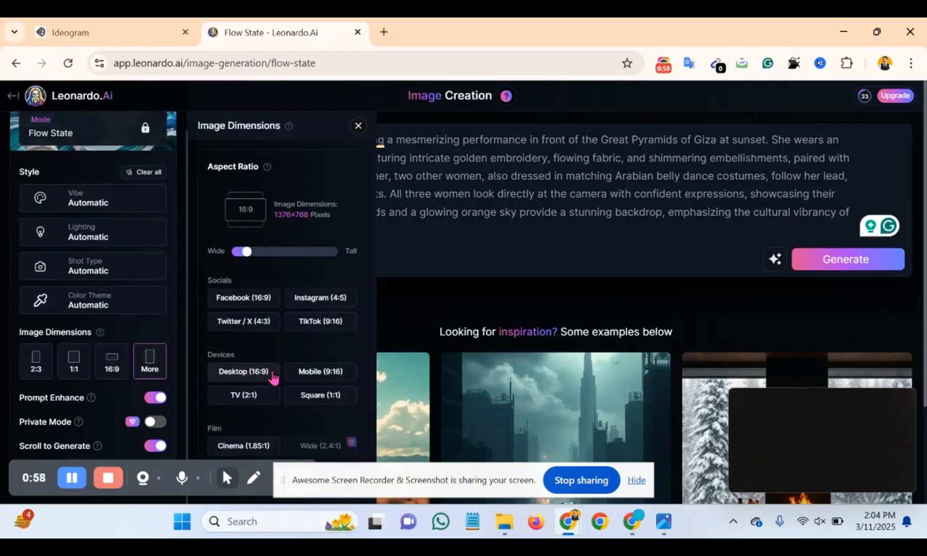
{"action": "left_click", "coordinate": [356, 127]}
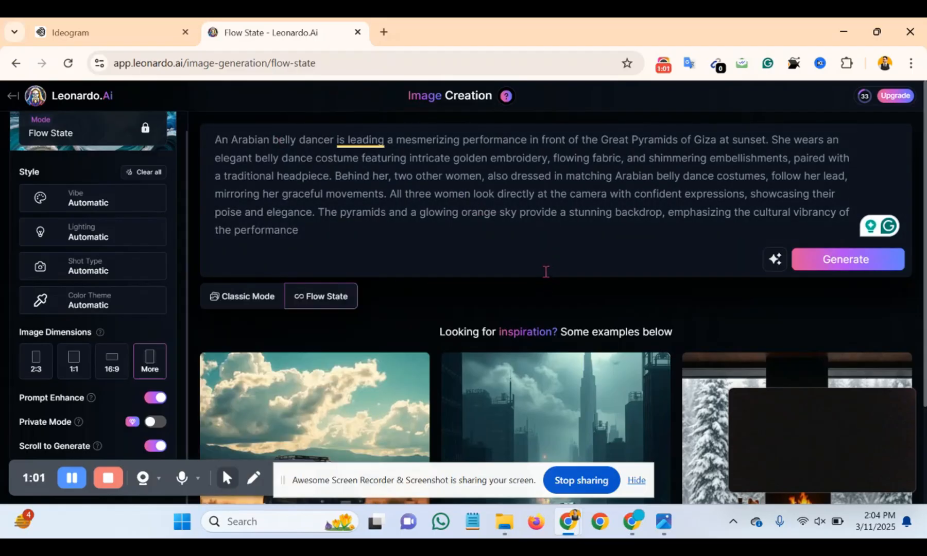
- Generate Flow State images from the prompt about belly dancers in front of the Great Pyramids of Giza
{"action": "scroll", "coordinate": [499, 236], "scroll_direction": "down", "scroll_amount": 2}
{"action": "scroll", "coordinate": [503, 218], "scroll_direction": "up", "scroll_amount": 2}
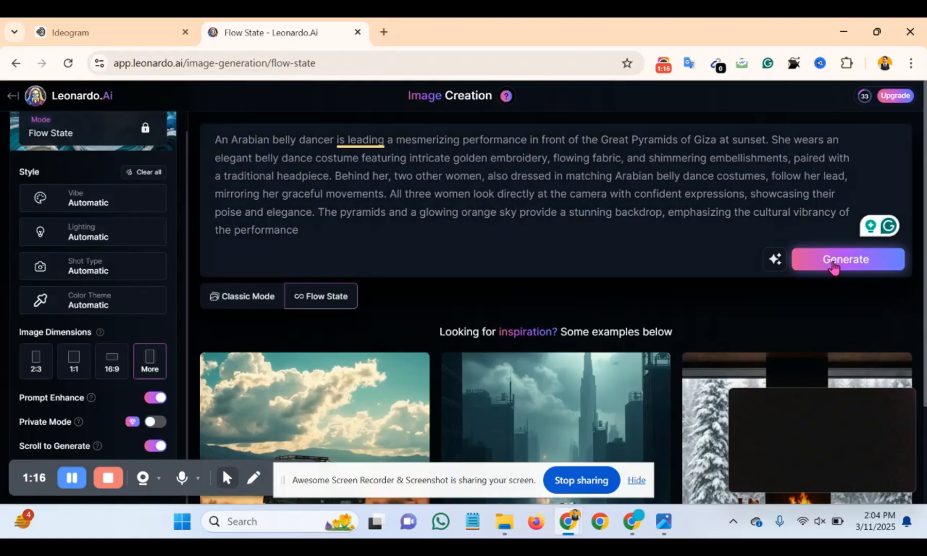
{"action": "left_click", "coordinate": [833, 263]}
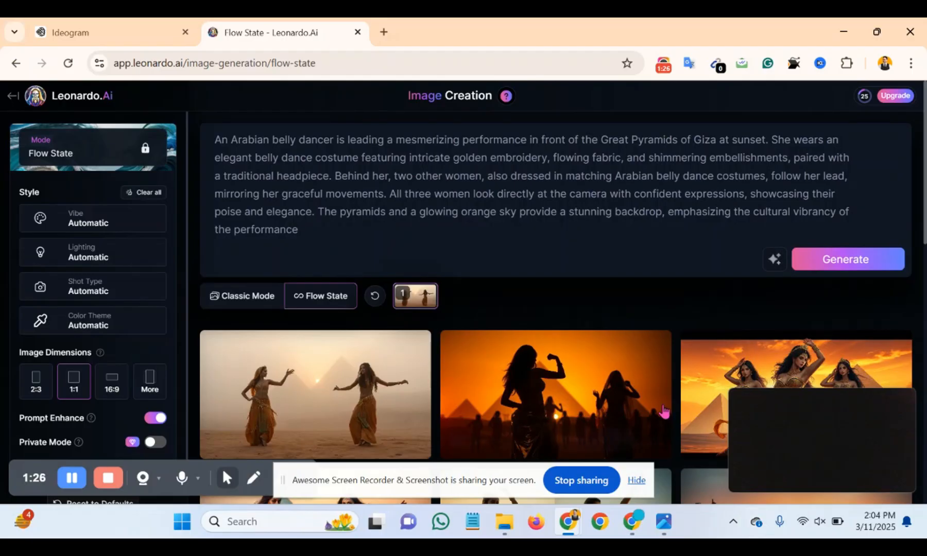
- Generate further variations by continuing down the Flow State results, and look over the pyramid dancer images
{"action": "left_click", "coordinate": [905, 400]}
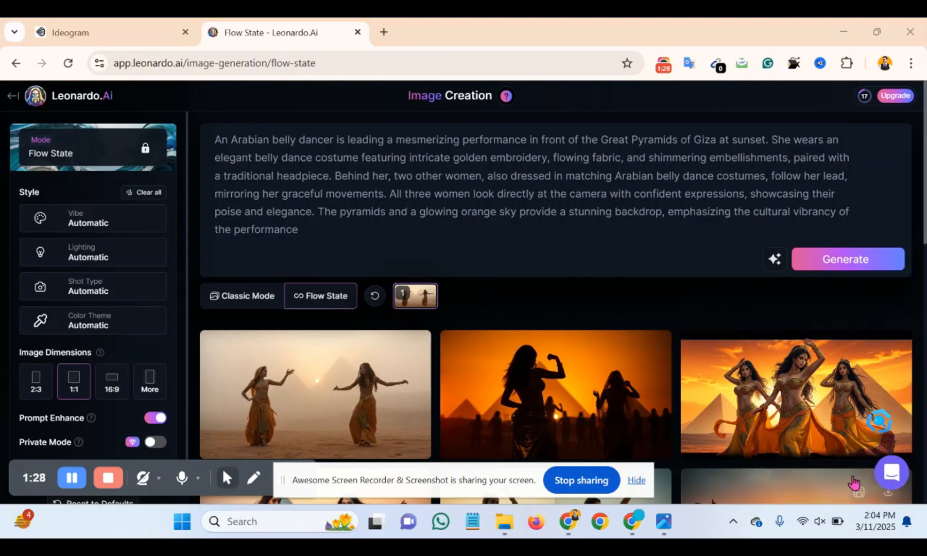
{"action": "scroll", "coordinate": [705, 383], "scroll_direction": "down", "scroll_amount": 5}
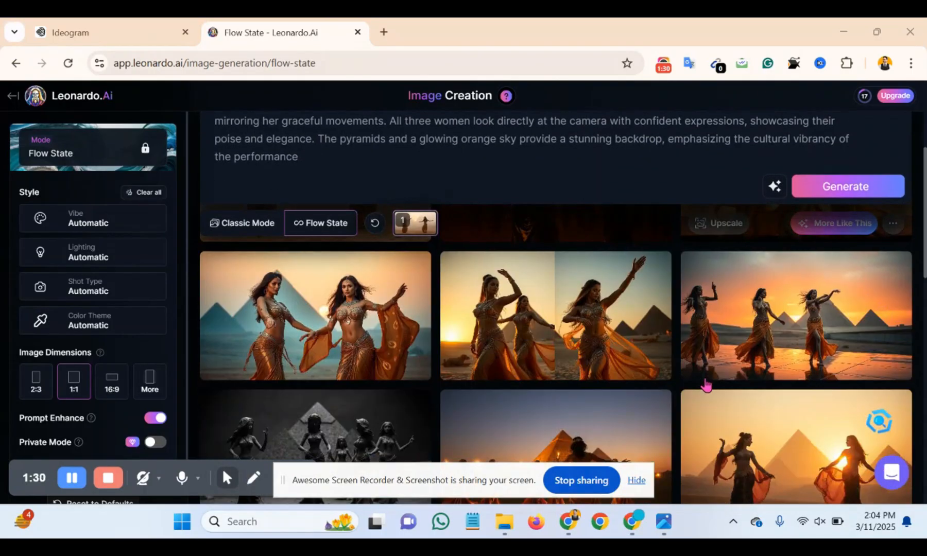
{"action": "scroll", "coordinate": [705, 384], "scroll_direction": "down", "scroll_amount": 10}
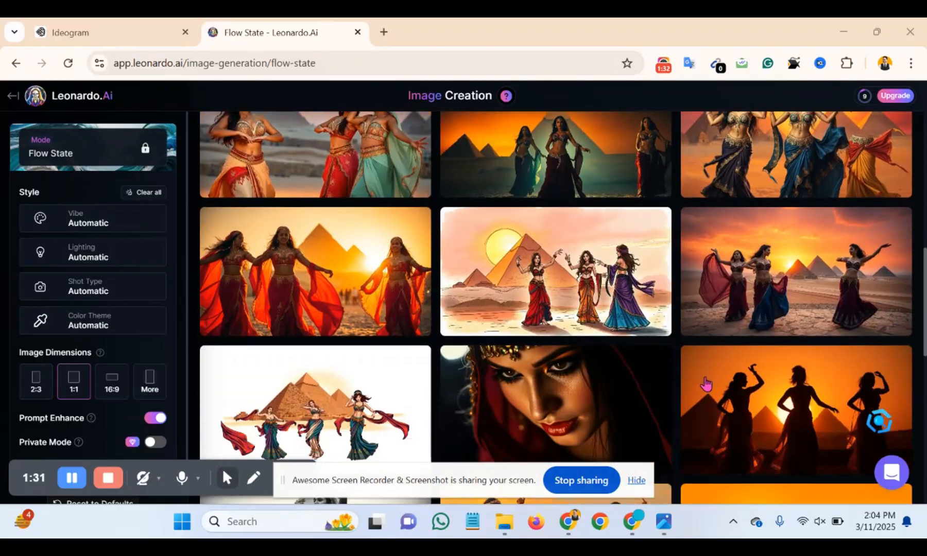
{"action": "scroll", "coordinate": [705, 384], "scroll_direction": "down", "scroll_amount": 8}
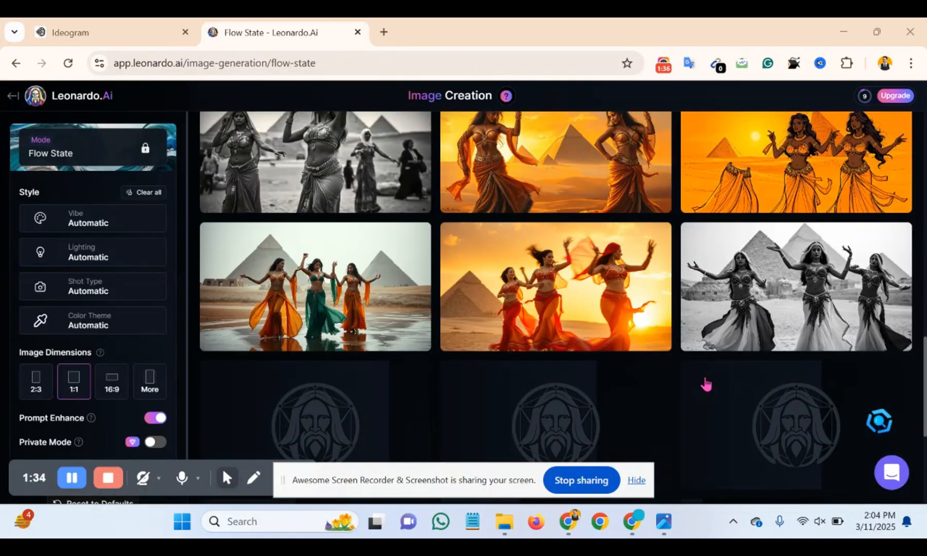
{"action": "scroll", "coordinate": [706, 384], "scroll_direction": "up", "scroll_amount": 3}
{"action": "scroll", "coordinate": [705, 384], "scroll_direction": "up", "scroll_amount": 5}
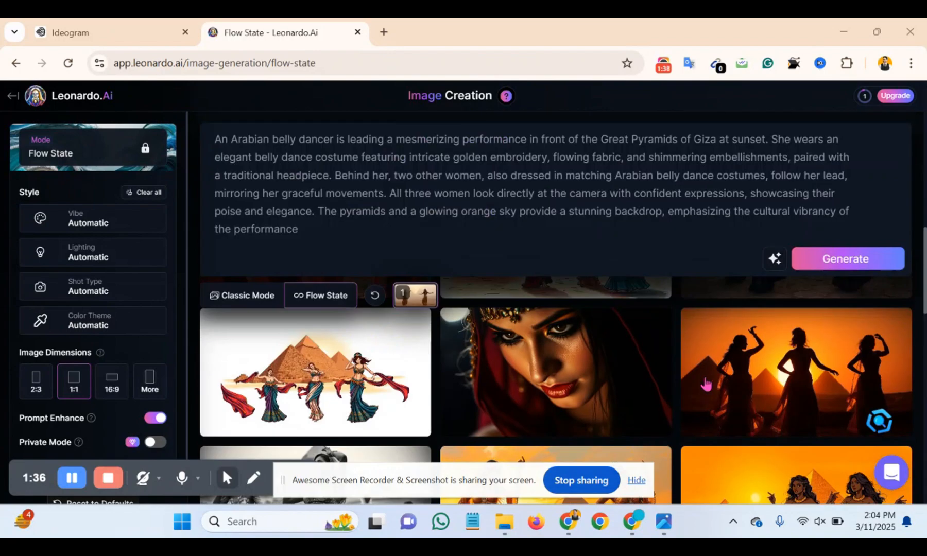
{"action": "scroll", "coordinate": [704, 392], "scroll_direction": "up", "scroll_amount": 2}
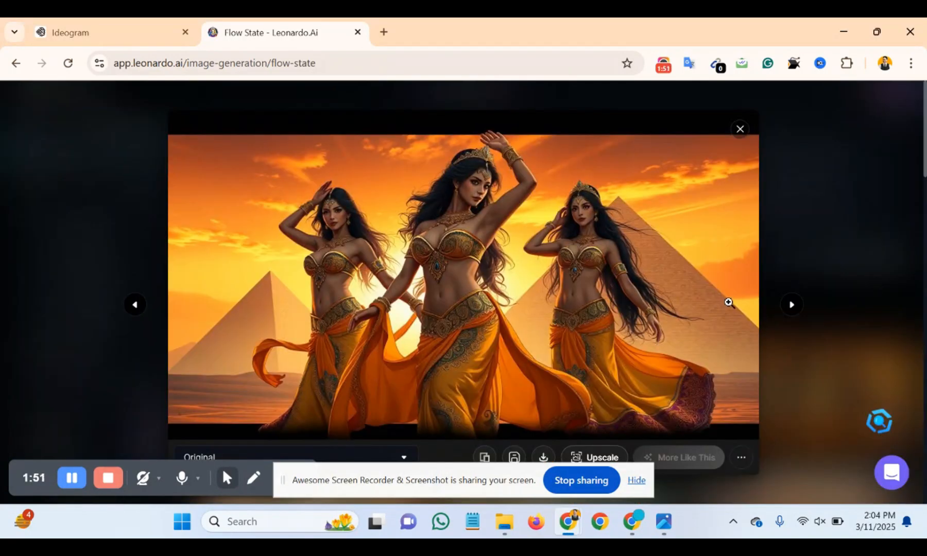
- Examine the generated pyramid dancer images one after another in the enlarged image viewer, comparing faces, poses and styles
{"action": "left_click", "coordinate": [792, 308]}
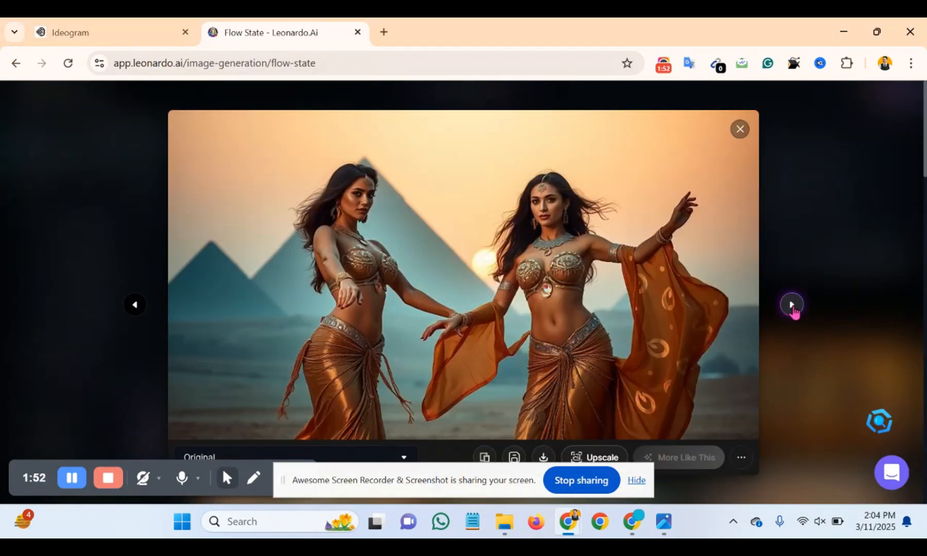
{"action": "left_click", "coordinate": [793, 308]}
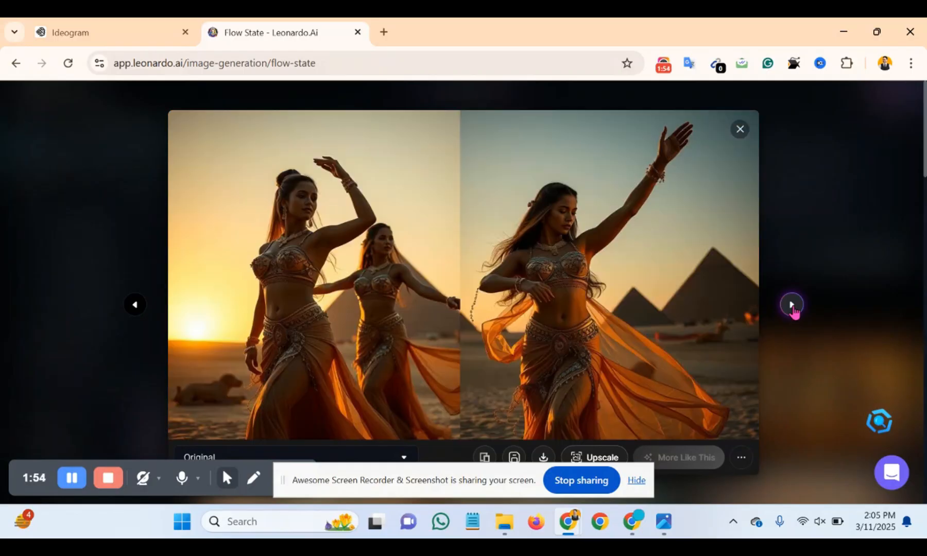
{"action": "left_click", "coordinate": [793, 307]}
{"action": "left_click", "coordinate": [793, 307]}
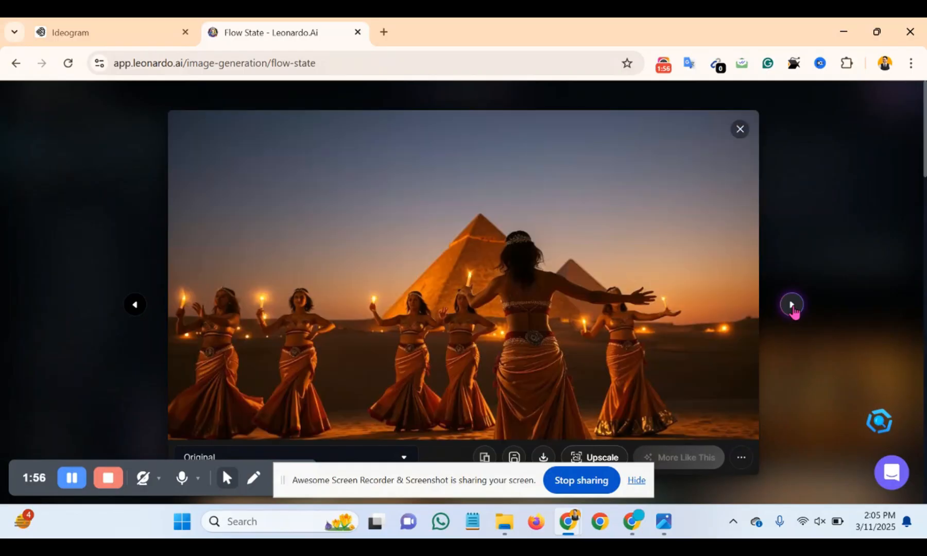
{"action": "left_click", "coordinate": [792, 308]}
{"action": "left_click", "coordinate": [792, 308]}
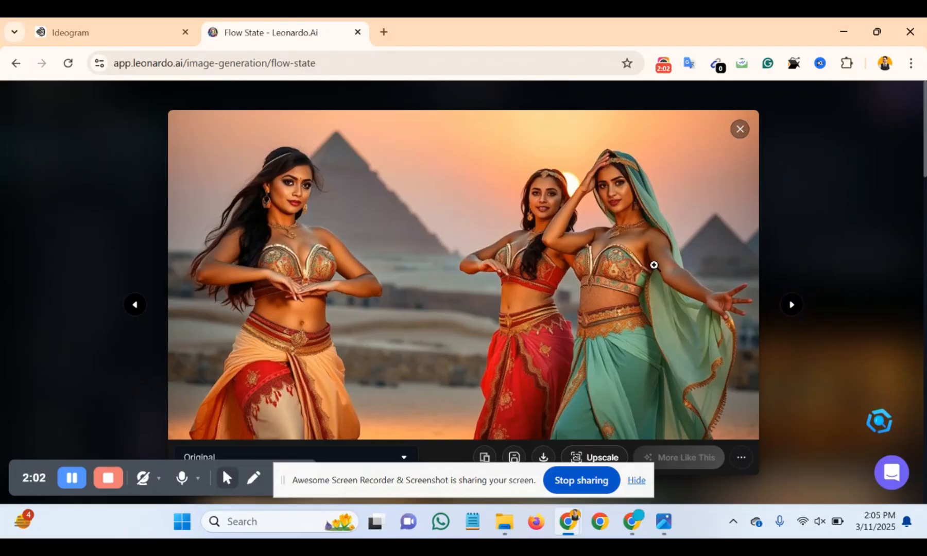
{"action": "left_click", "coordinate": [793, 306]}
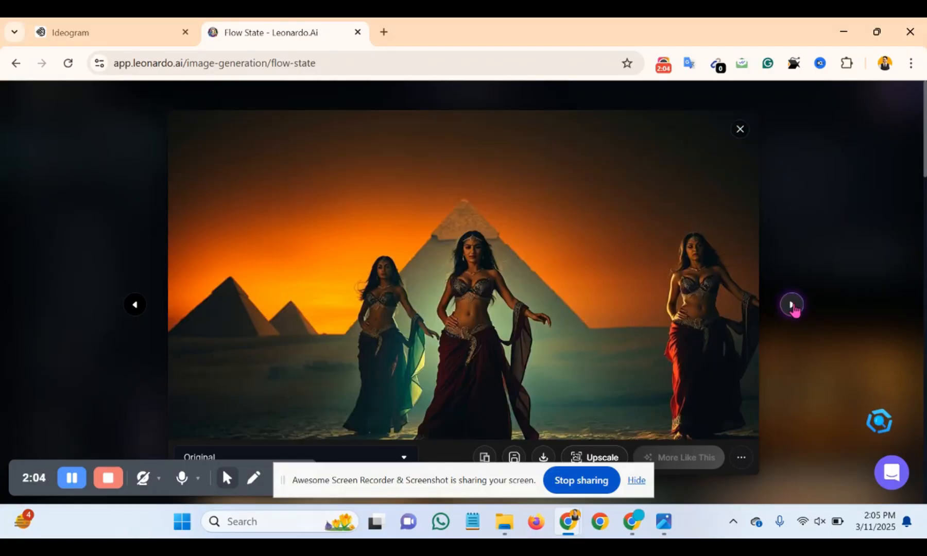
{"action": "left_click", "coordinate": [793, 306]}
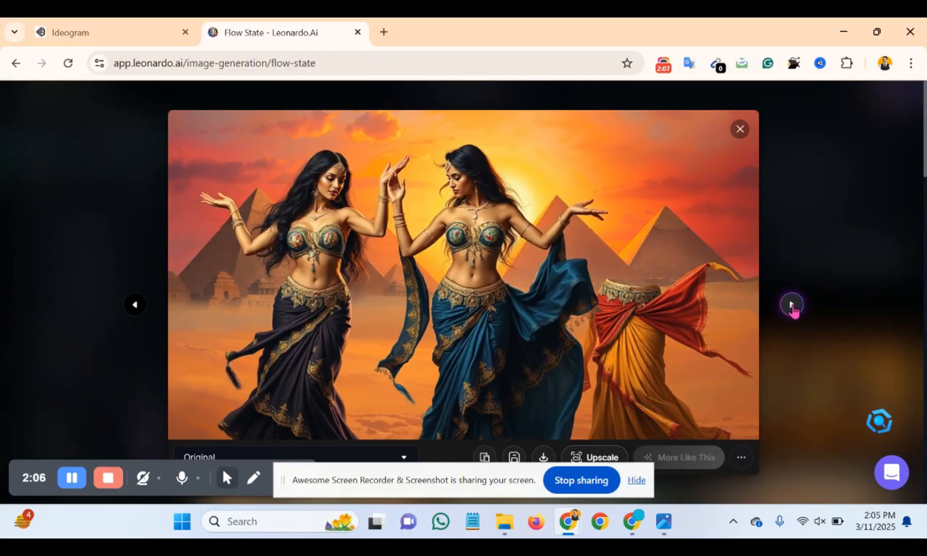
{"action": "left_click", "coordinate": [792, 306]}
{"action": "left_click", "coordinate": [793, 306]}
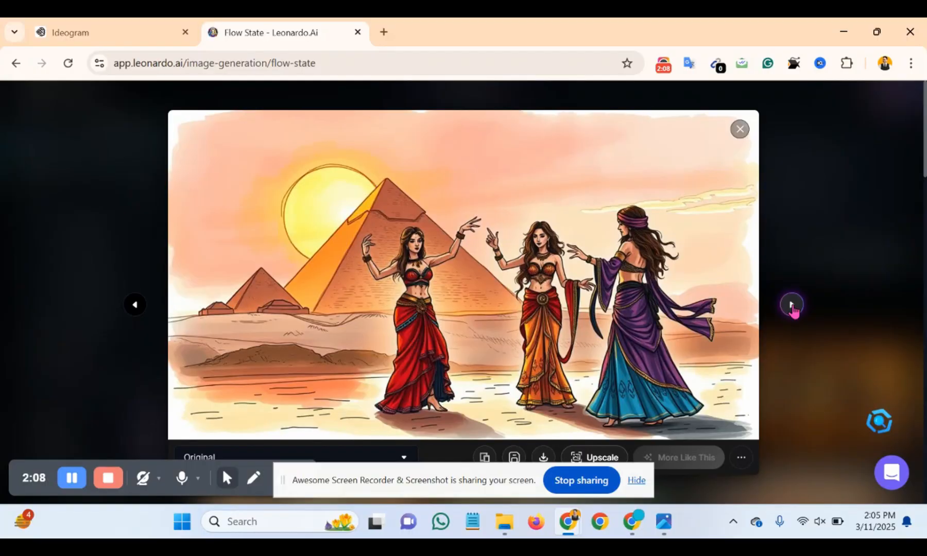
{"action": "left_click", "coordinate": [793, 306]}
{"action": "left_click", "coordinate": [793, 306]}
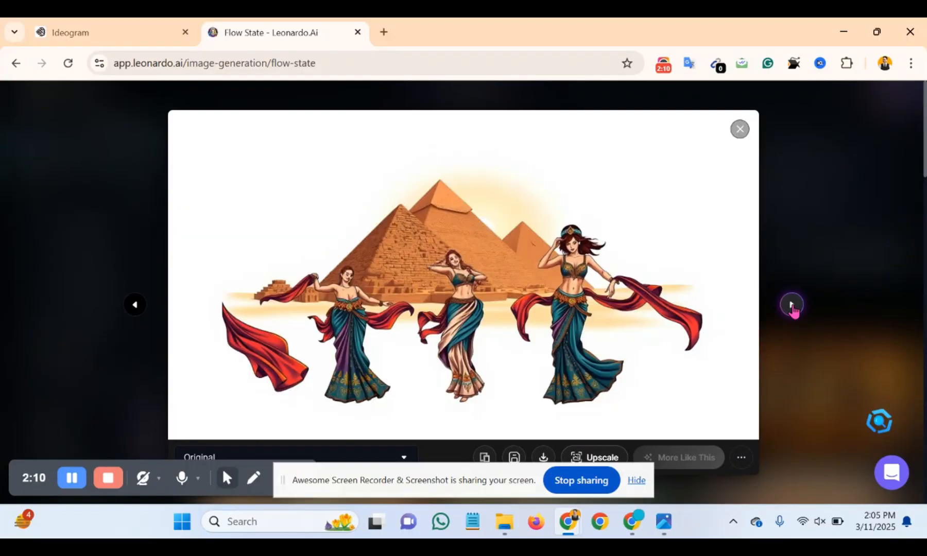
{"action": "left_click", "coordinate": [793, 306]}
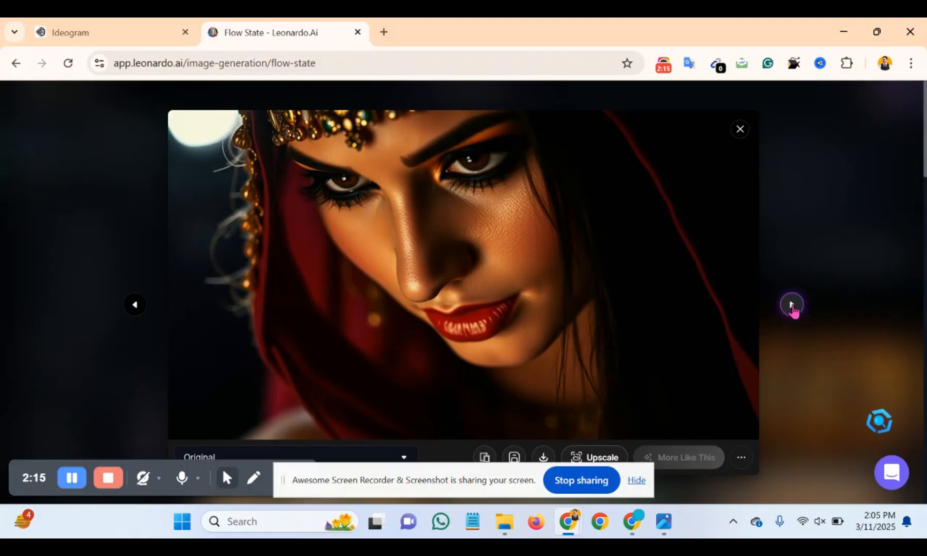
{"action": "left_click", "coordinate": [793, 306]}
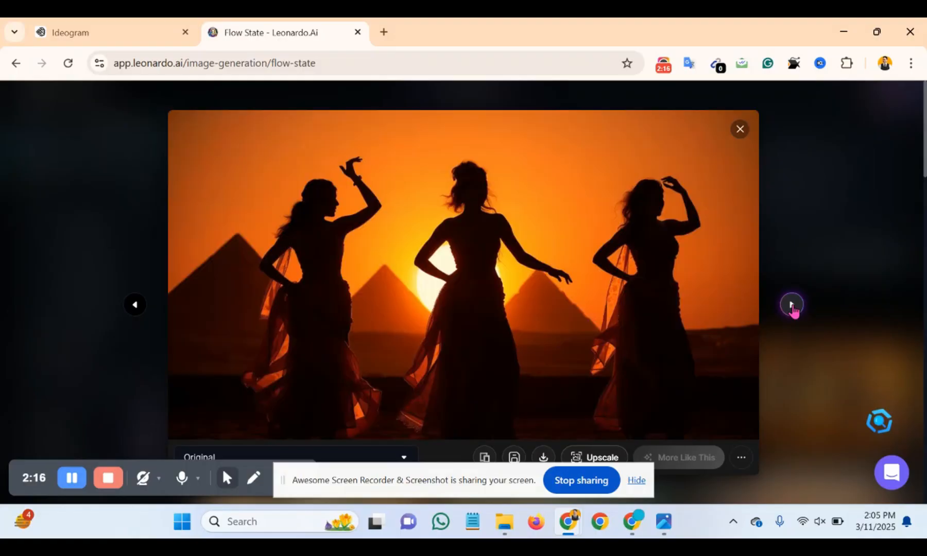
{"action": "left_click", "coordinate": [793, 306]}
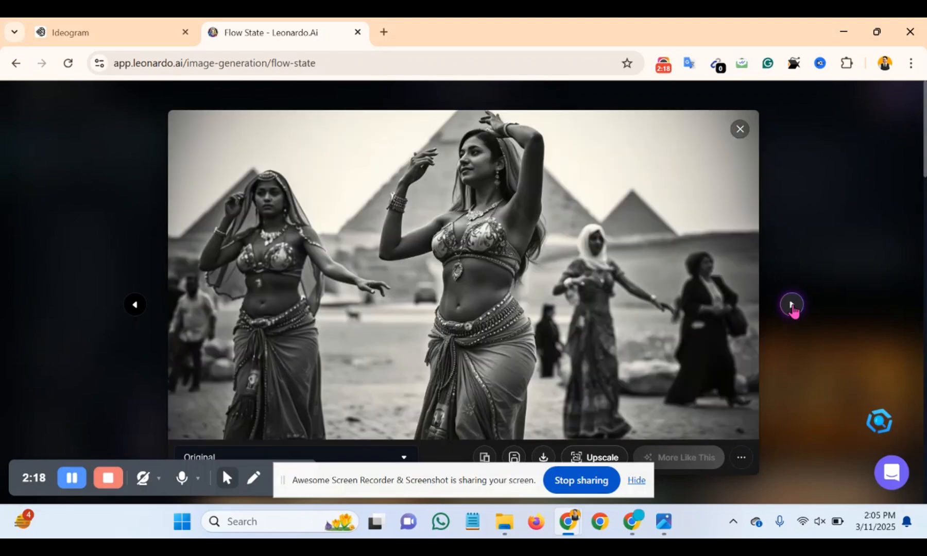
{"action": "left_click", "coordinate": [793, 306]}
{"action": "left_click", "coordinate": [793, 306]}
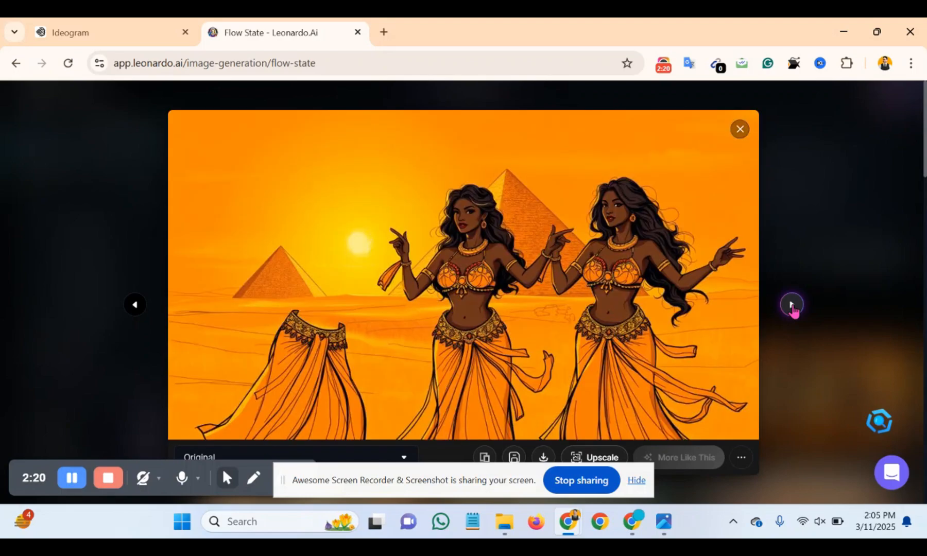
{"action": "left_click", "coordinate": [792, 306]}
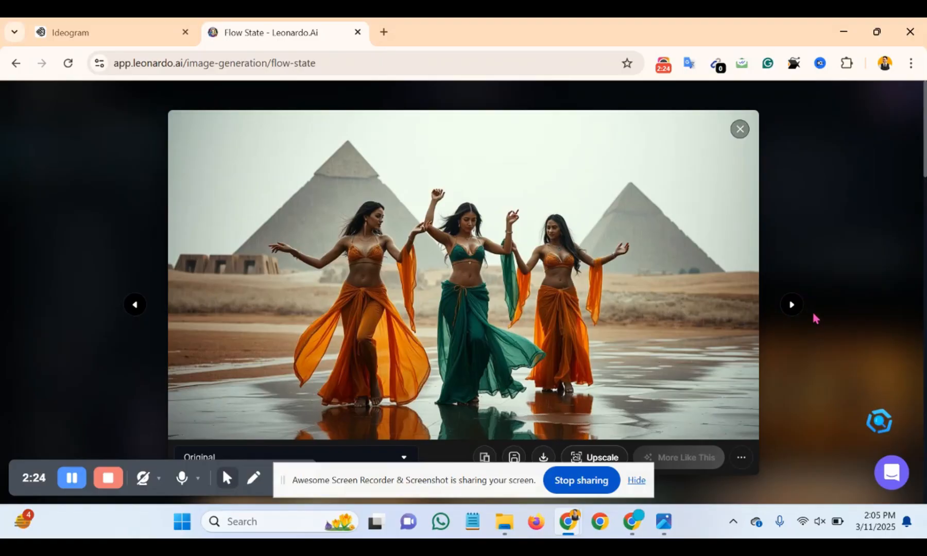
{"action": "left_click", "coordinate": [793, 306]}
{"action": "left_click", "coordinate": [793, 306]}
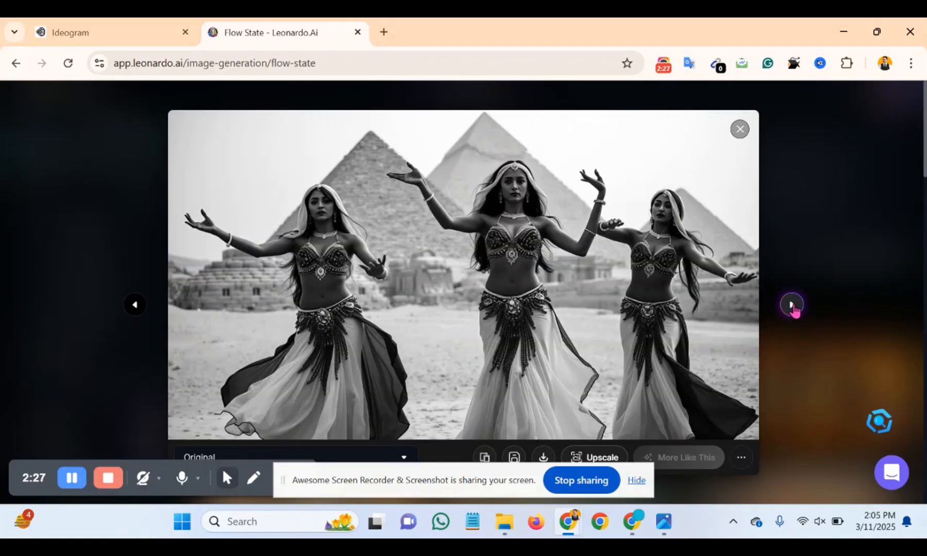
{"action": "left_click", "coordinate": [792, 306]}
{"action": "left_click", "coordinate": [792, 306]}
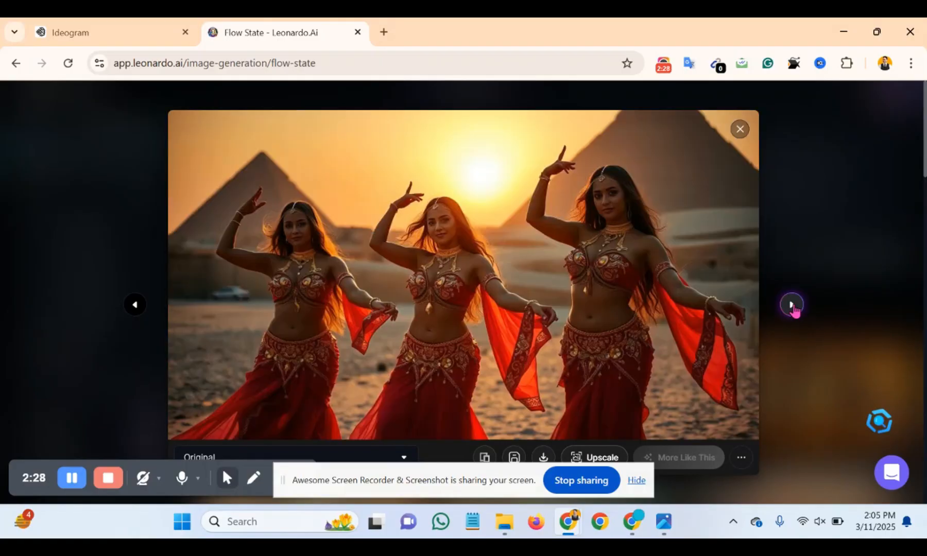
{"action": "left_click", "coordinate": [793, 305]}
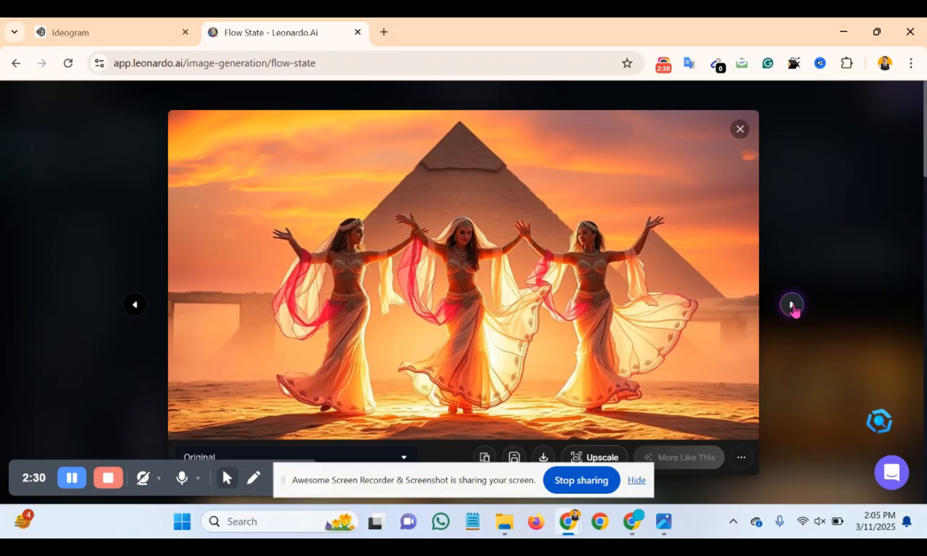
{"action": "left_click", "coordinate": [793, 306]}
{"action": "left_click", "coordinate": [792, 306]}
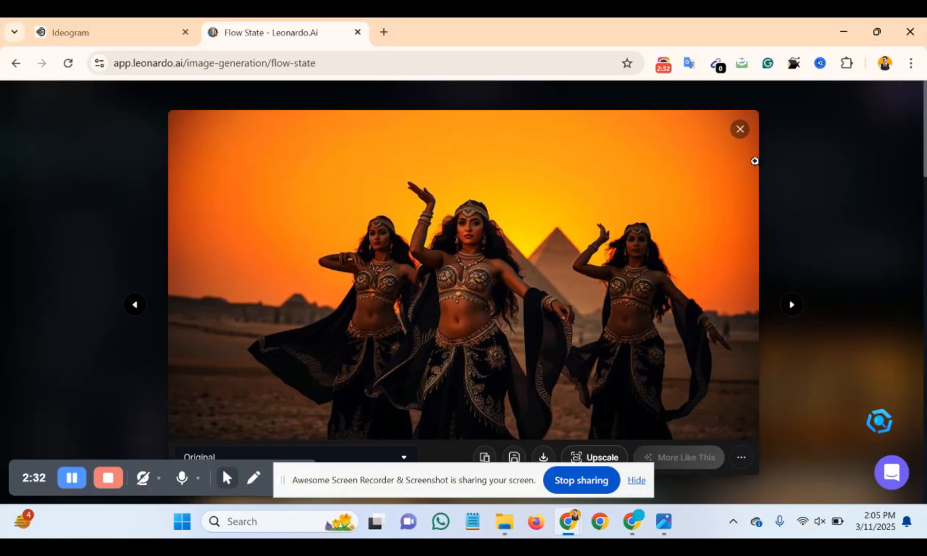
- Inspect the image of three dancers in black costumes at full size, and close the enlarged view
{"action": "left_click", "coordinate": [740, 139]}
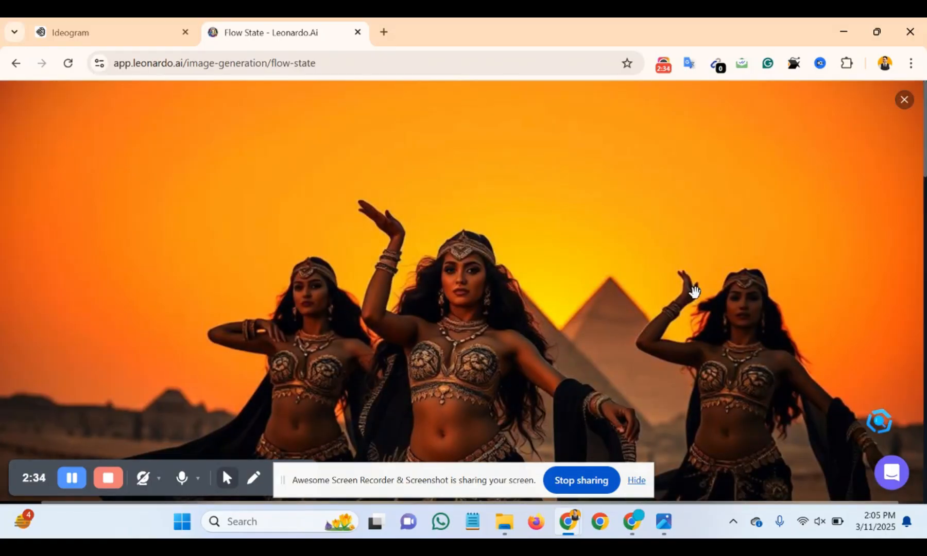
{"action": "left_click", "coordinate": [693, 290]}
{"action": "left_click_drag", "start_coordinate": [618, 279], "coordinate": [724, 374]}
{"action": "left_click", "coordinate": [905, 100]}
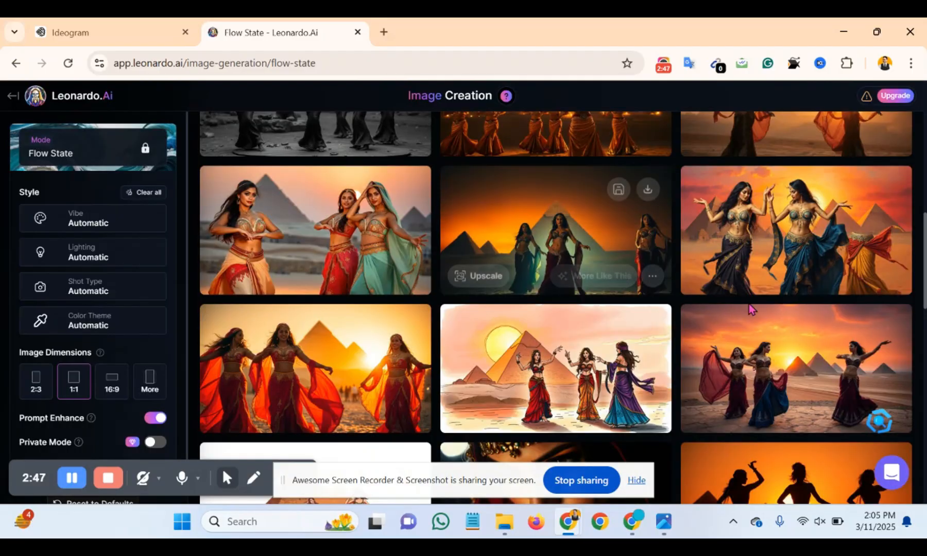
- Download the sunset image of three dancers in orange, red and green costumes from the results grid
{"action": "scroll", "coordinate": [593, 248], "scroll_direction": "up", "scroll_amount": 3}
{"action": "scroll", "coordinate": [593, 247], "scroll_direction": "down", "scroll_amount": 3}
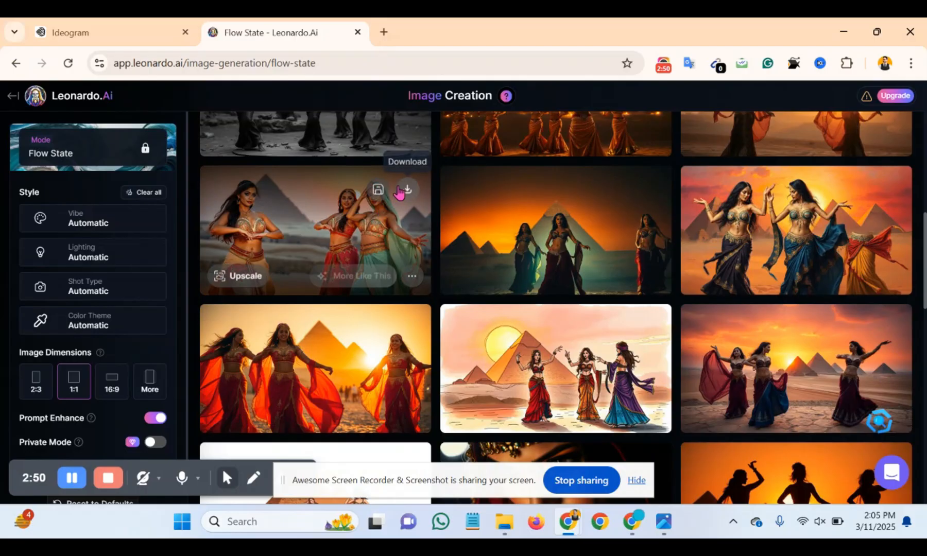
{"action": "left_click", "coordinate": [407, 190]}
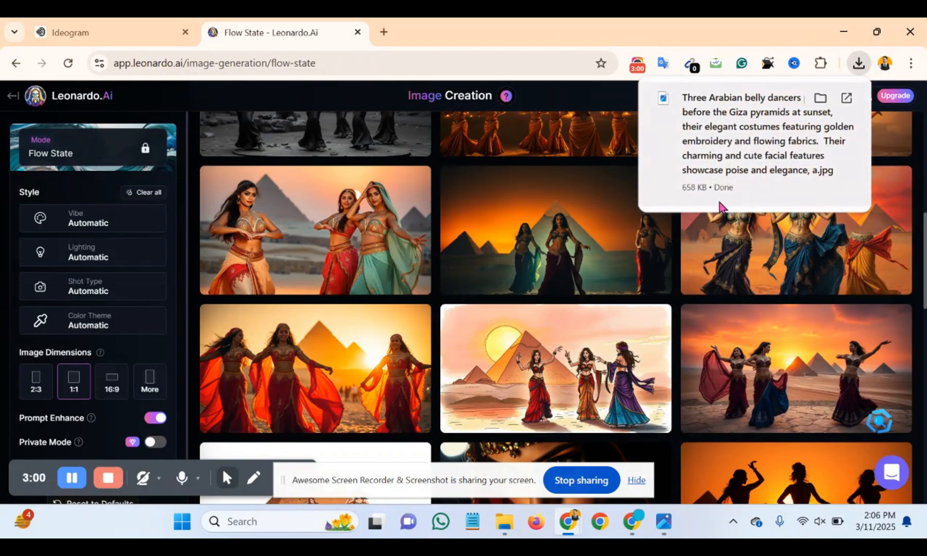
- Switch to the DIGEN Real Motion 2 page in the other browser window and look over its video creation settings
{"action": "left_click", "coordinate": [632, 521]}
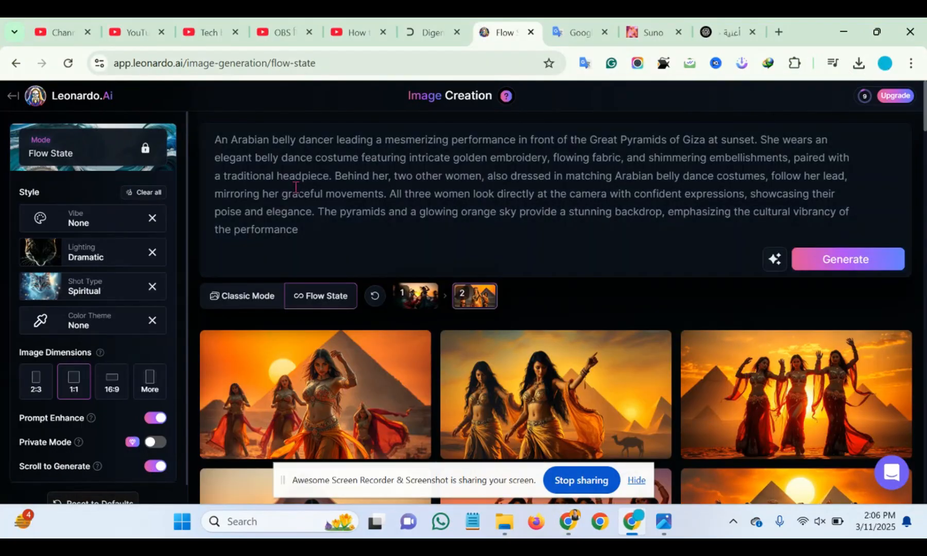
{"action": "left_click", "coordinate": [418, 29]}
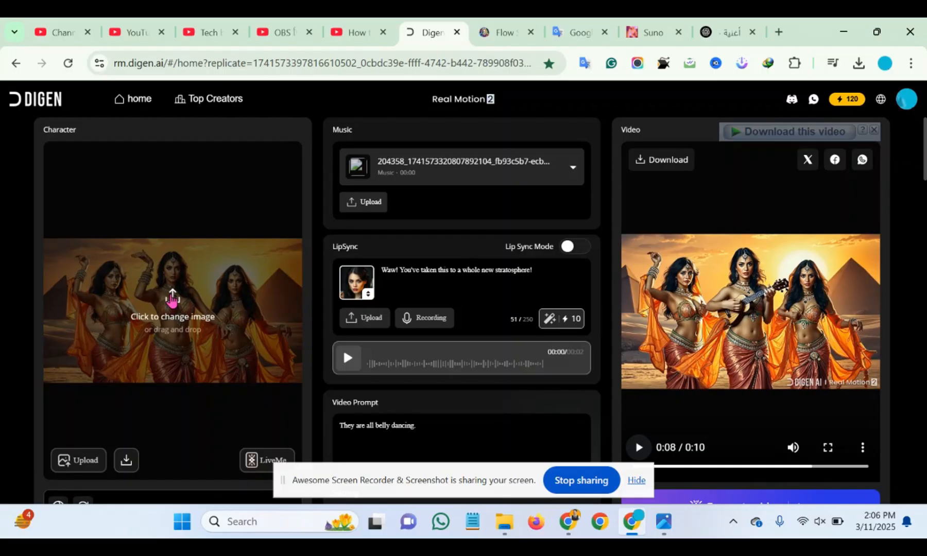
{"action": "left_click", "coordinate": [499, 530]}
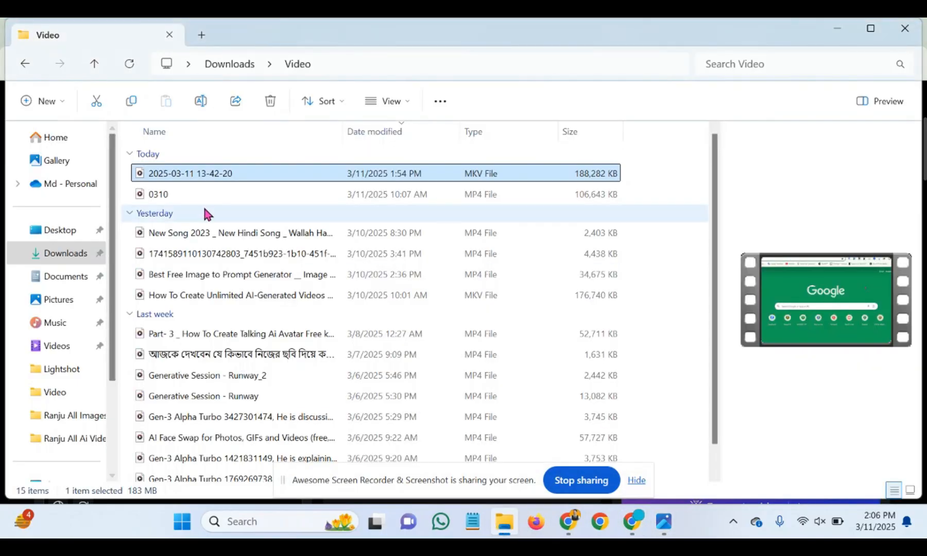
{"action": "key", "text": "alt+Tab"}
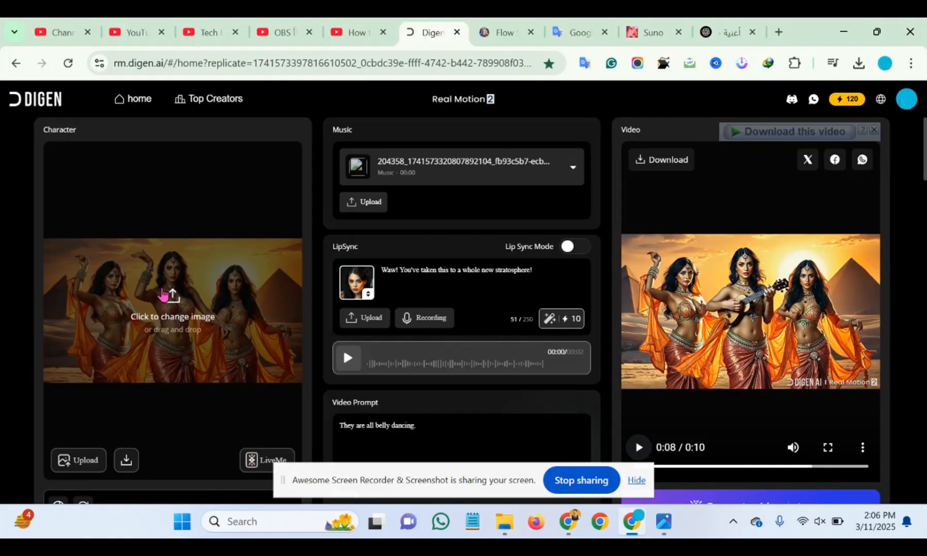
{"action": "scroll", "coordinate": [175, 309], "scroll_direction": "down", "scroll_amount": 4}
{"action": "scroll", "coordinate": [176, 310], "scroll_direction": "up", "scroll_amount": 4}
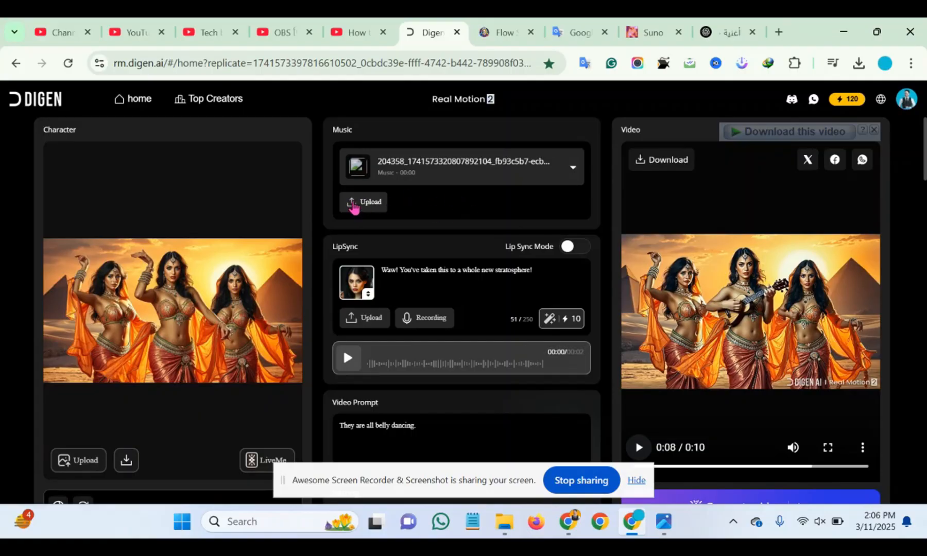
- Look through the audio files available for upload and the built-in music tracks, keeping the current track
{"action": "left_click", "coordinate": [354, 205]}
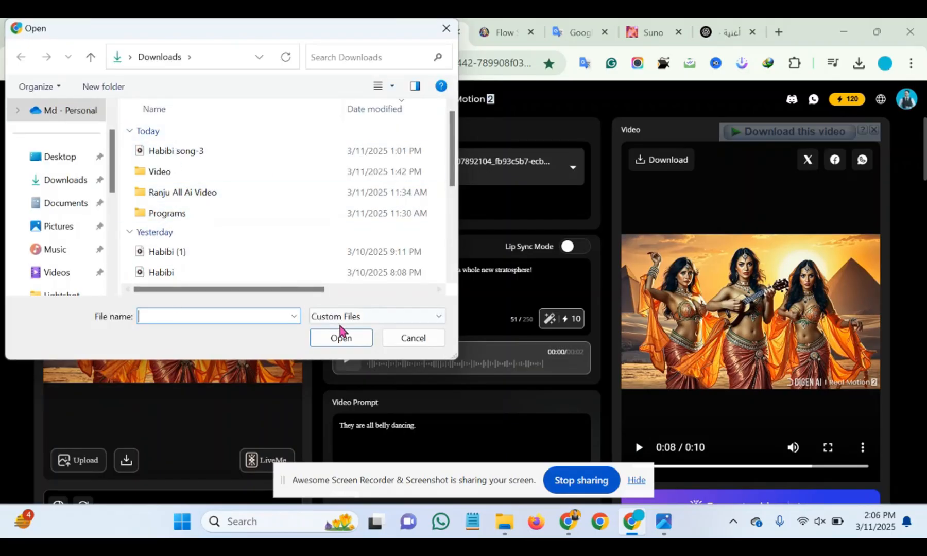
{"action": "left_click", "coordinate": [413, 339]}
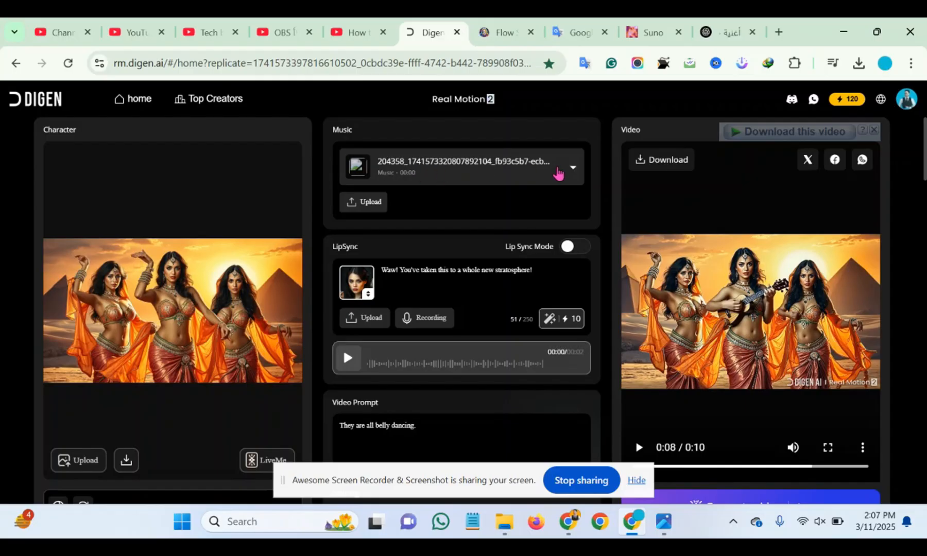
{"action": "left_click", "coordinate": [571, 169]}
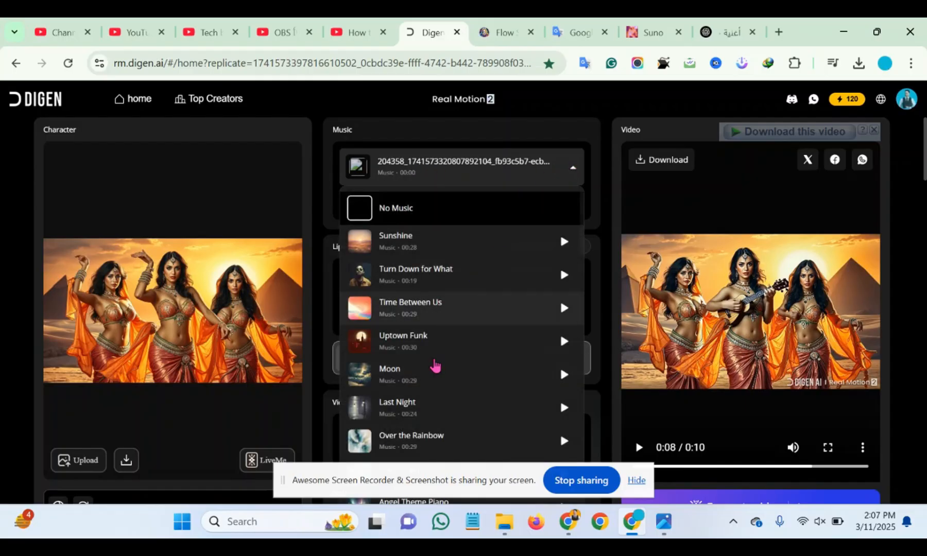
{"action": "scroll", "coordinate": [414, 338], "scroll_direction": "down", "scroll_amount": 8}
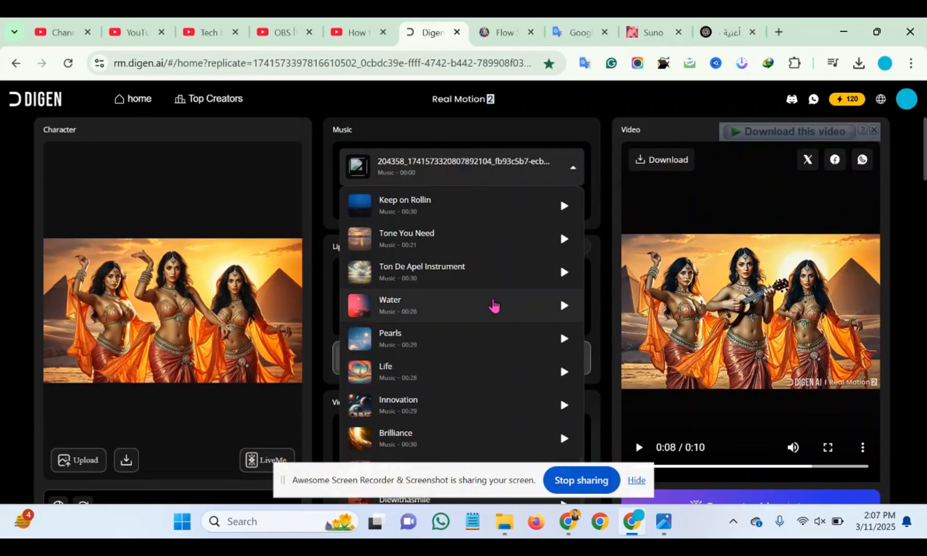
{"action": "scroll", "coordinate": [493, 306], "scroll_direction": "down", "scroll_amount": 5}
{"action": "left_click", "coordinate": [570, 171]}
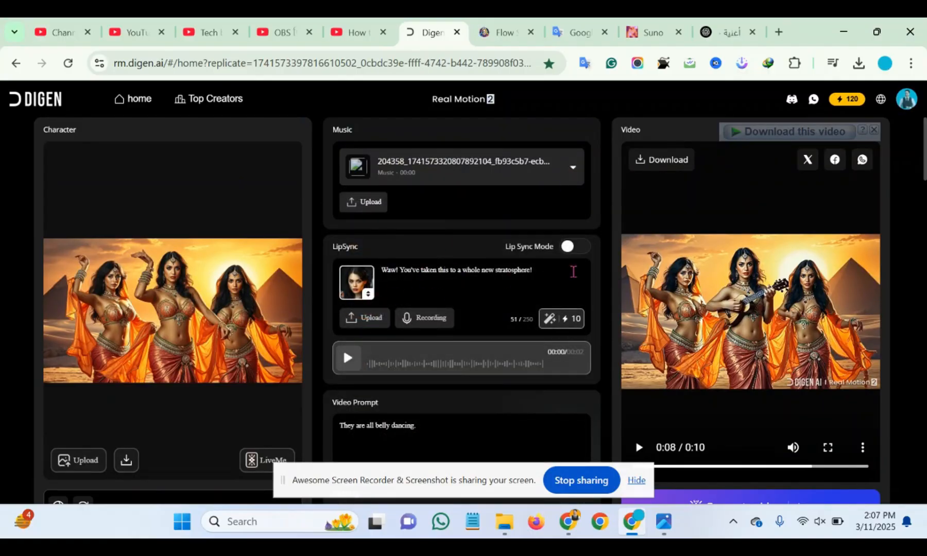
- Compare the credit cost of generating the video with Lip Sync Mode on and off, leaving it off
{"action": "left_click", "coordinate": [576, 248]}
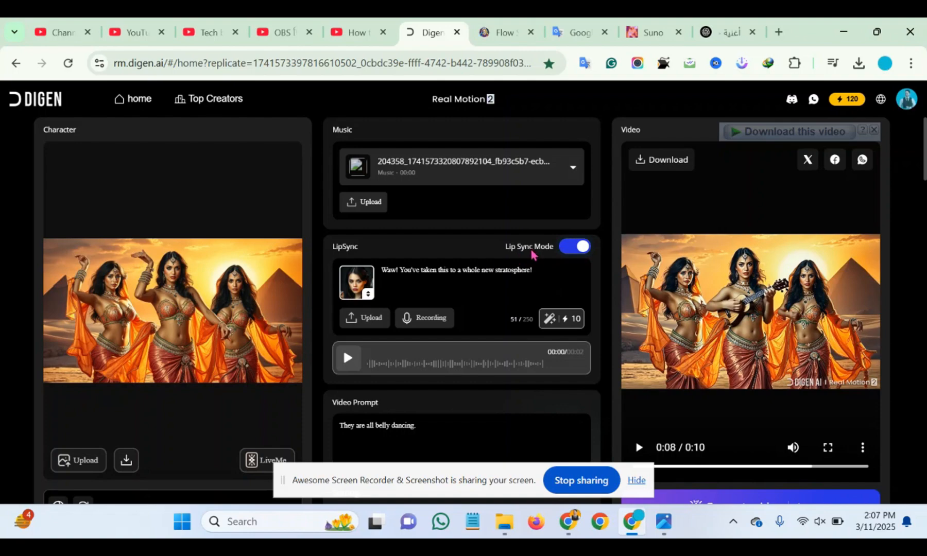
{"action": "left_click", "coordinate": [581, 247]}
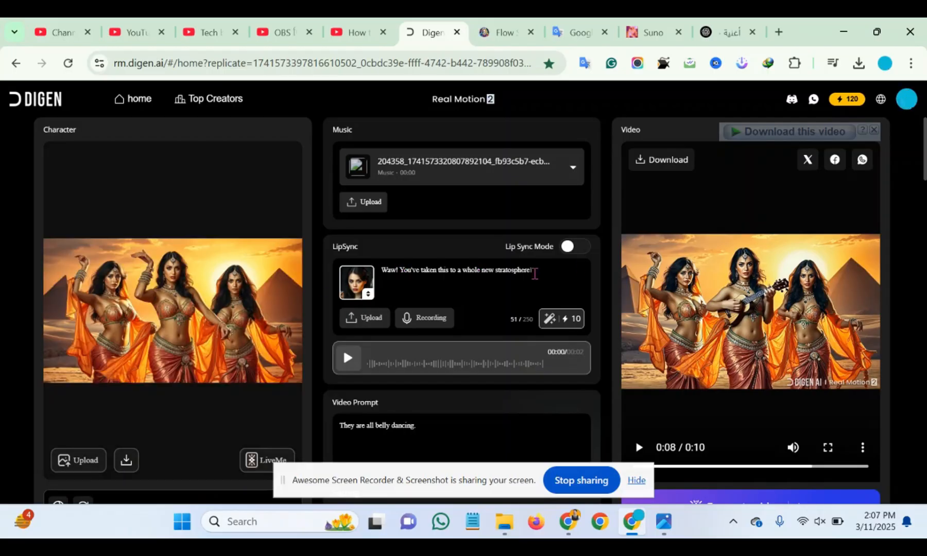
{"action": "scroll", "coordinate": [591, 191], "scroll_direction": "down", "scroll_amount": 1}
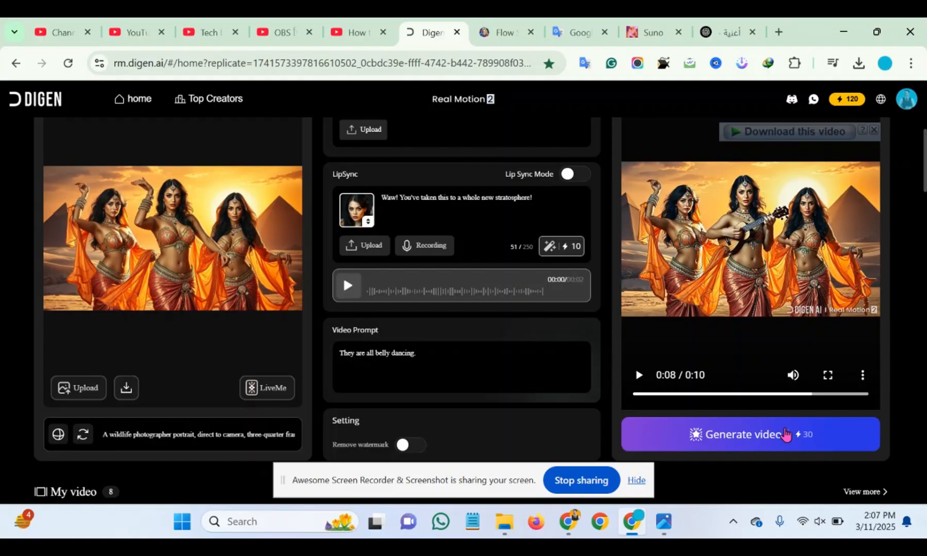
{"action": "left_click", "coordinate": [576, 175]}
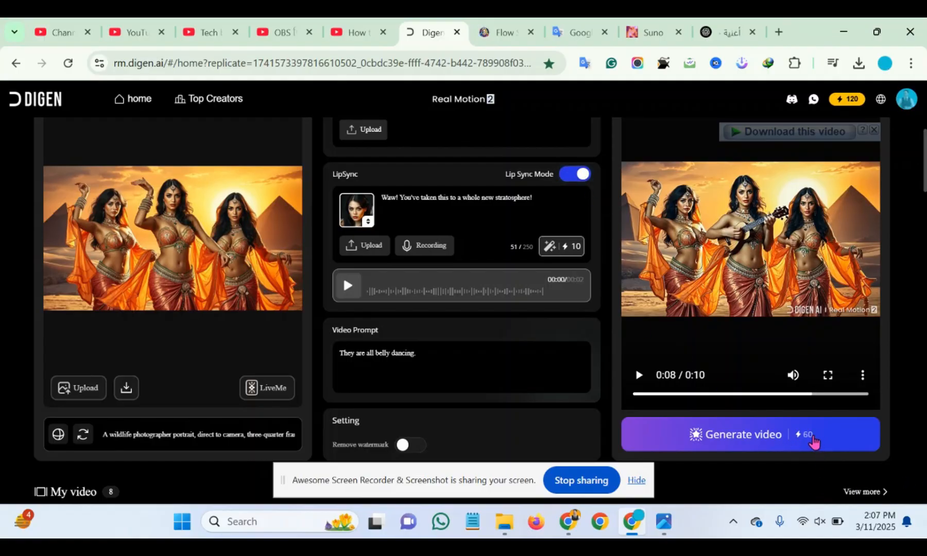
{"action": "left_click", "coordinate": [584, 180]}
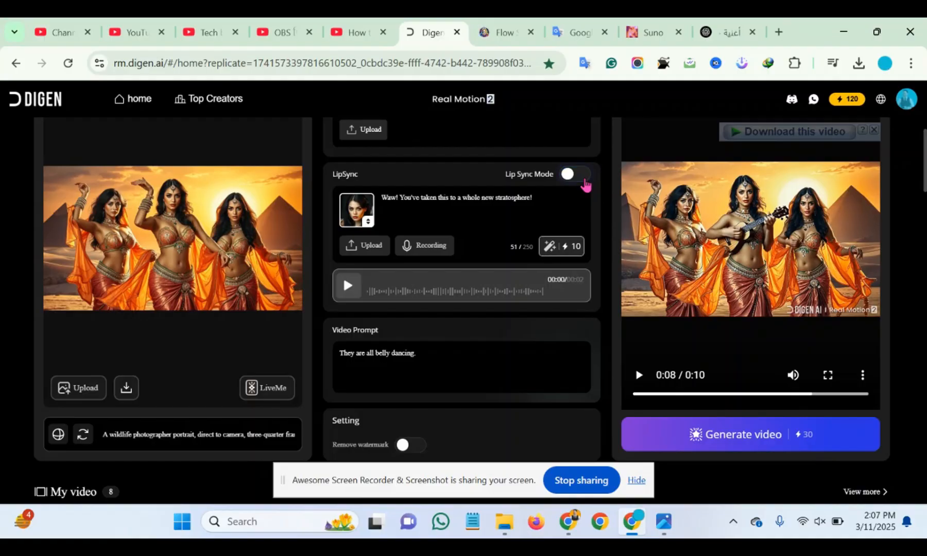
- Generate the video from the three-dancer image with the prompt "They are all belly dancing." and Lip Sync Mode off
{"action": "scroll", "coordinate": [440, 306], "scroll_direction": "up", "scroll_amount": 1}
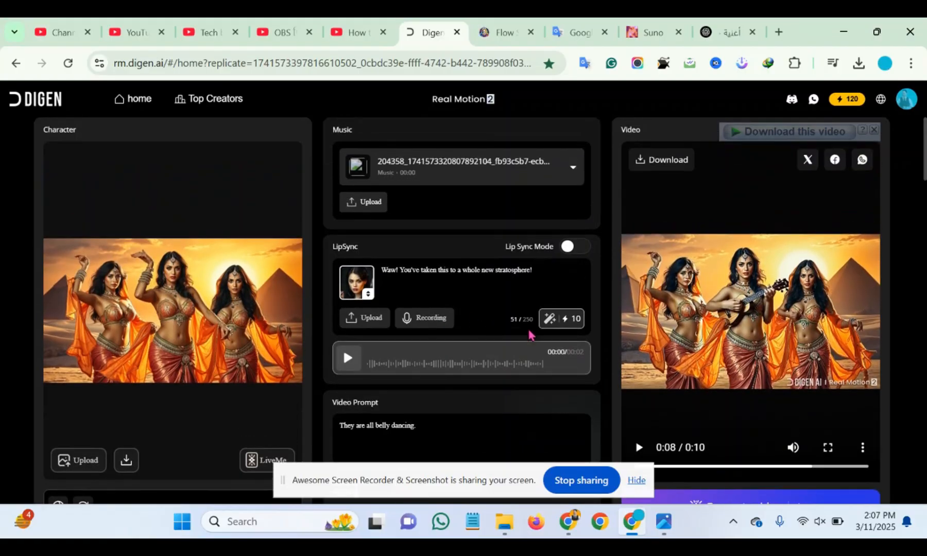
{"action": "scroll", "coordinate": [447, 399], "scroll_direction": "down", "scroll_amount": 1}
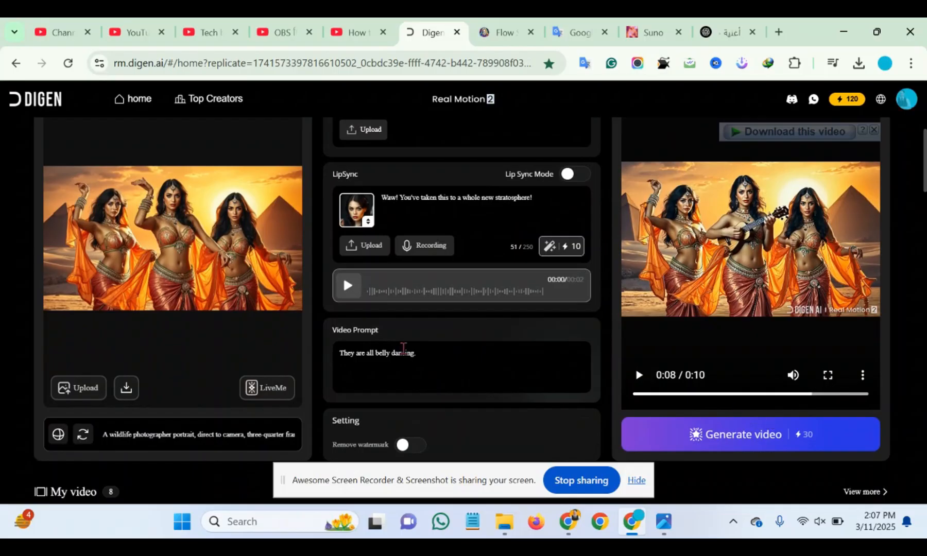
{"action": "scroll", "coordinate": [434, 287], "scroll_direction": "up", "scroll_amount": 1}
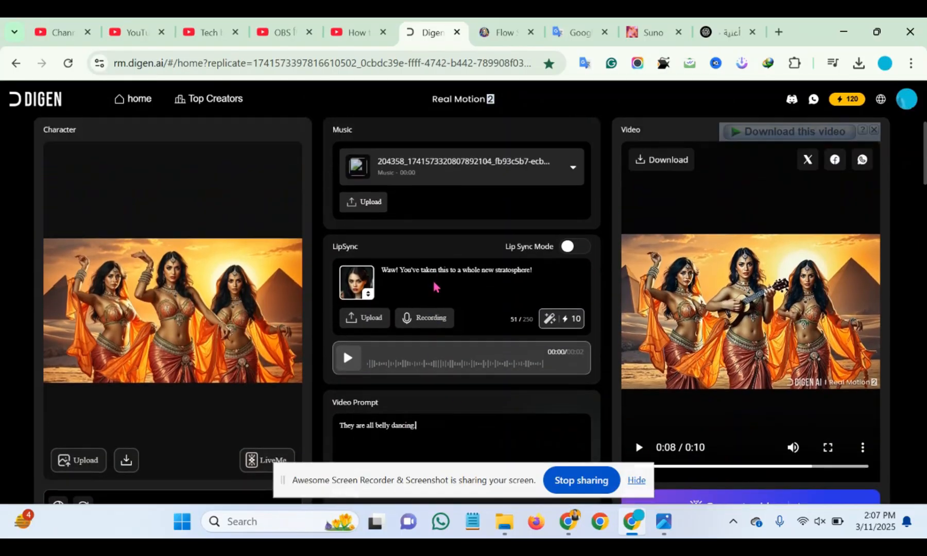
{"action": "scroll", "coordinate": [434, 287], "scroll_direction": "down", "scroll_amount": 2}
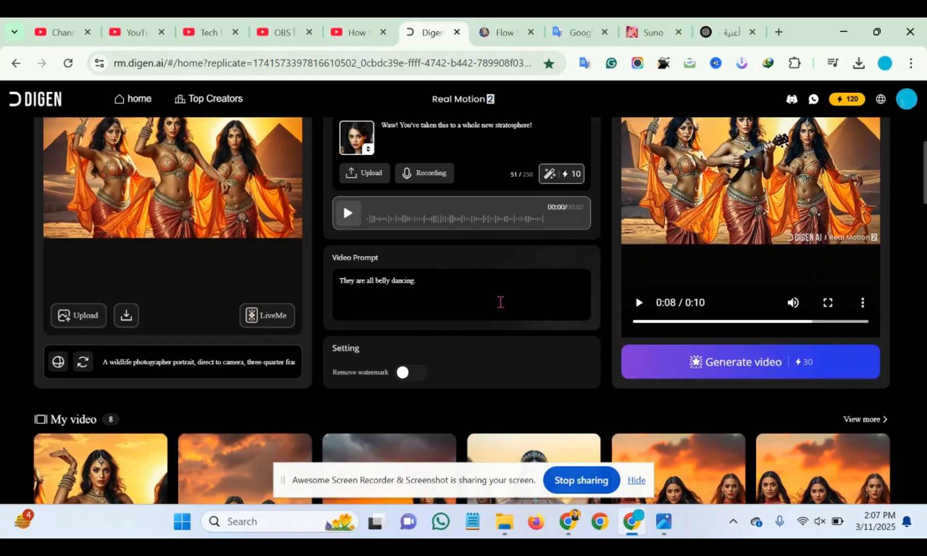
{"action": "scroll", "coordinate": [515, 309], "scroll_direction": "up", "scroll_amount": 3}
{"action": "scroll", "coordinate": [740, 341], "scroll_direction": "down", "scroll_amount": 3}
{"action": "left_click", "coordinate": [720, 356]}
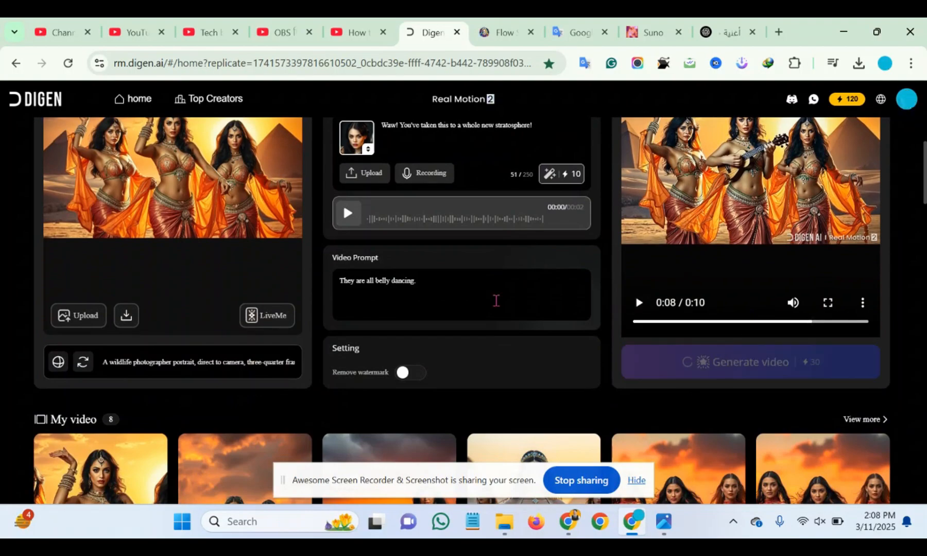
{"action": "scroll", "coordinate": [564, 275], "scroll_direction": "up", "scroll_amount": 3}
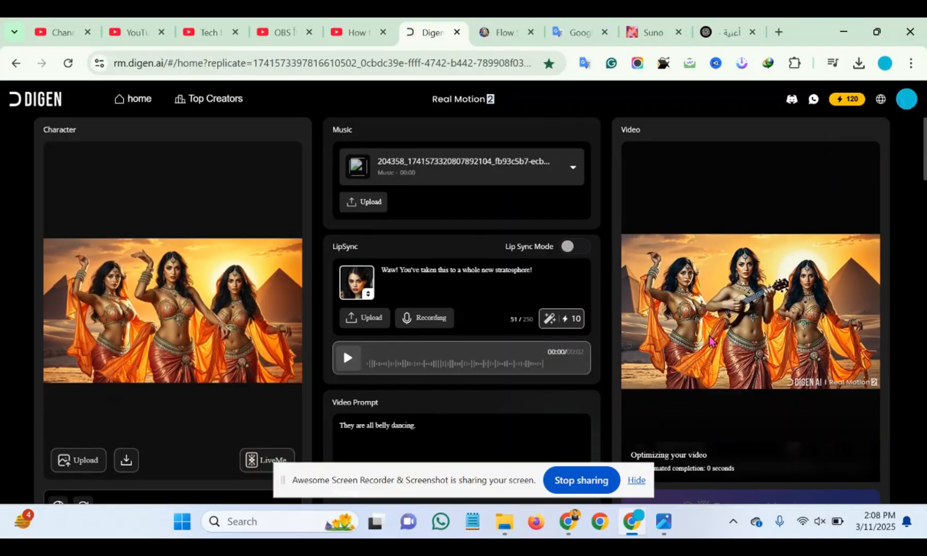
{"action": "scroll", "coordinate": [711, 341], "scroll_direction": "down", "scroll_amount": 3}
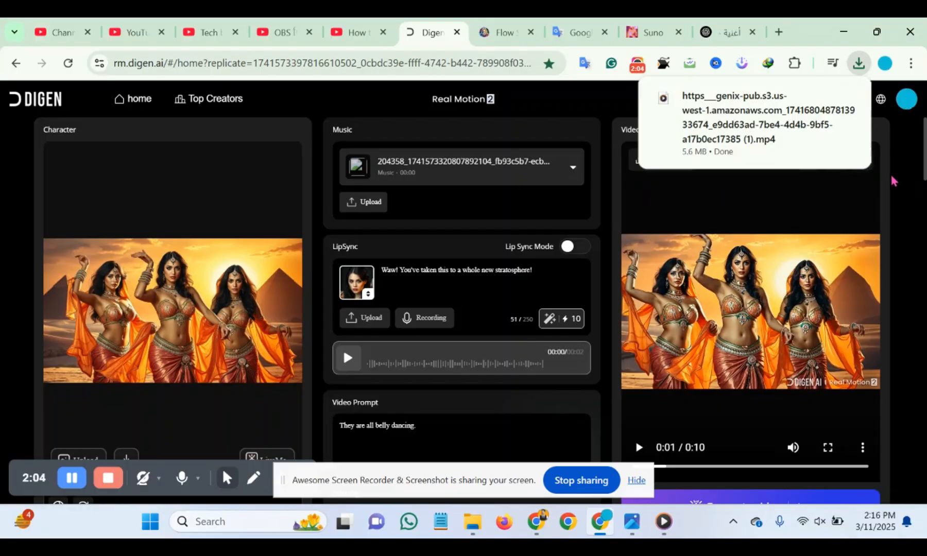
- Show the downloaded dancer video in its folder, view it in Media Player, and minimize the player
{"action": "left_click", "coordinate": [821, 97]}
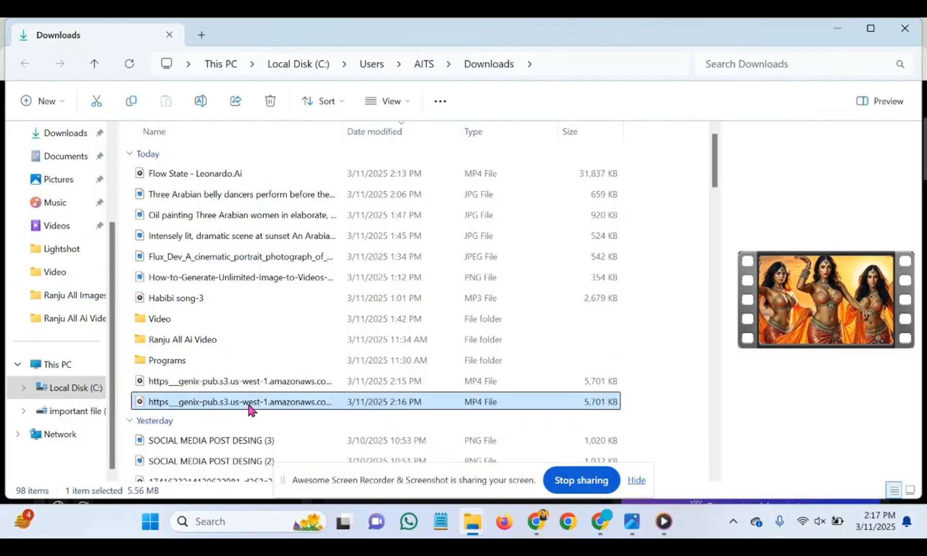
{"action": "double_click", "coordinate": [250, 405]}
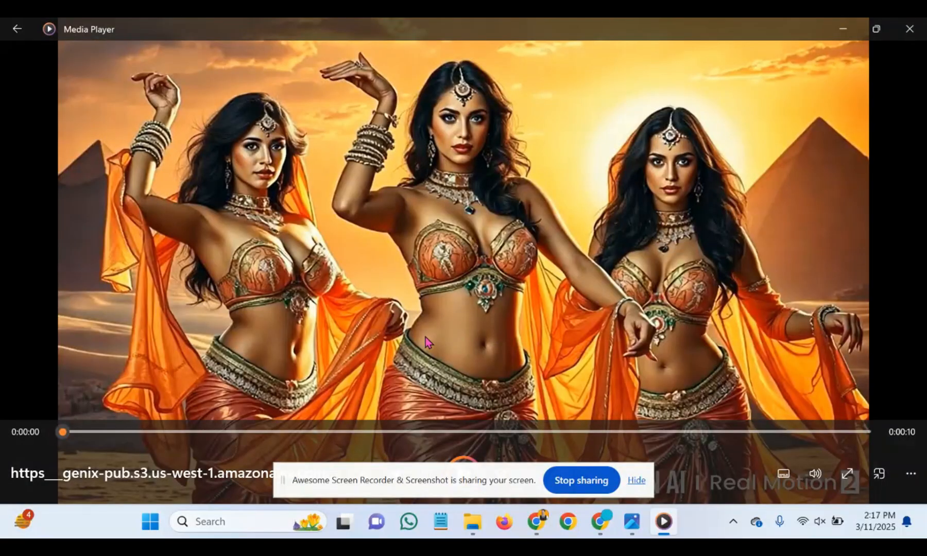
{"action": "left_click", "coordinate": [843, 29]}
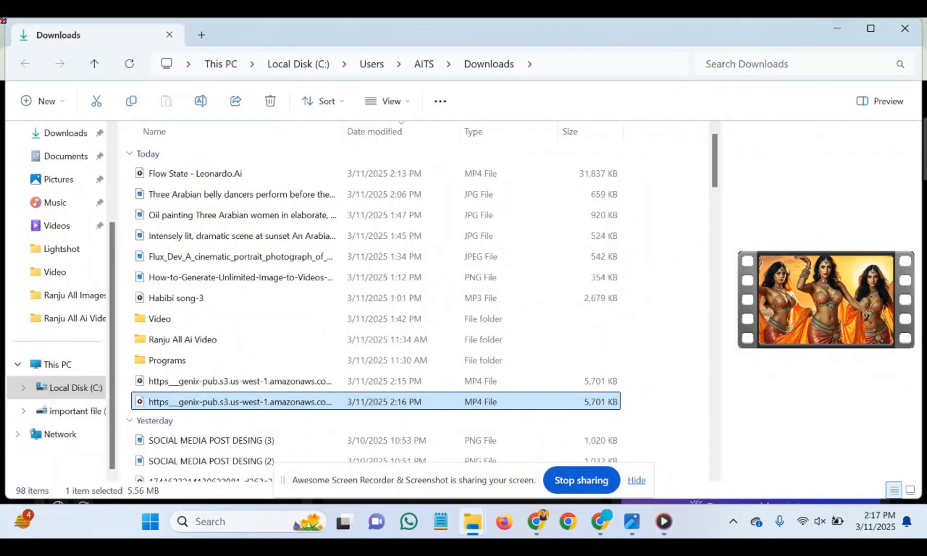
- Return to Chrome and search Google for "sunu.ai" in a new browser tab
{"action": "left_click", "coordinate": [601, 521]}
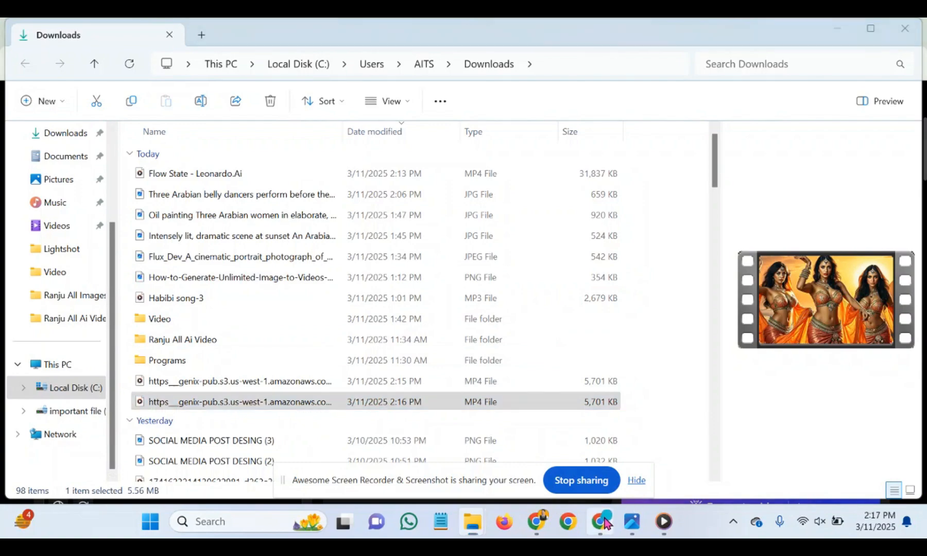
{"action": "key", "text": "ctrl+t"}
{"action": "left_click", "coordinate": [342, 59]}
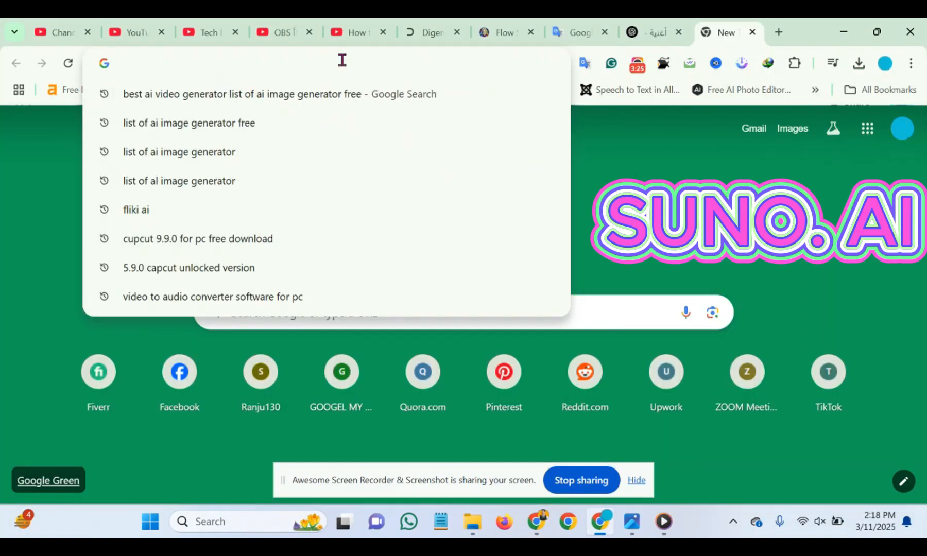
{"action": "type", "text": "Sunu"}
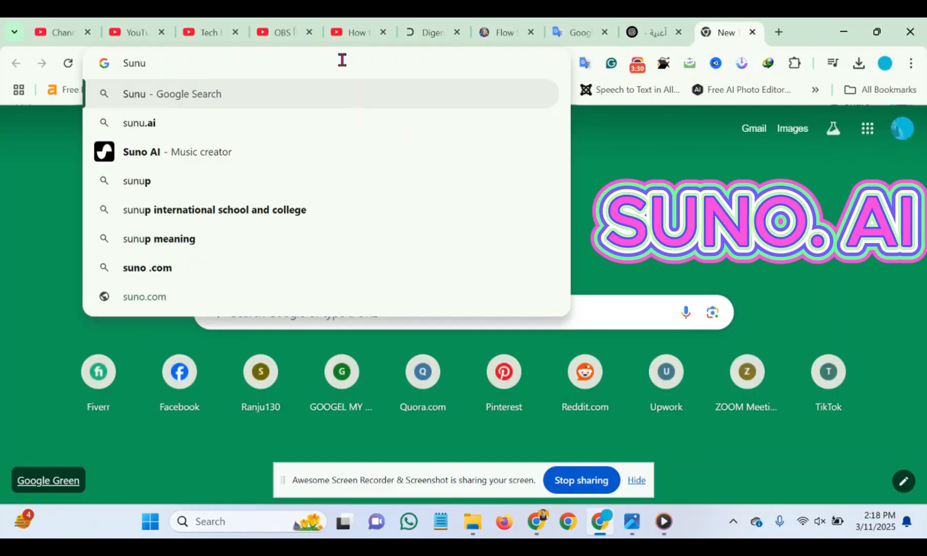
{"action": "left_click", "coordinate": [161, 124]}
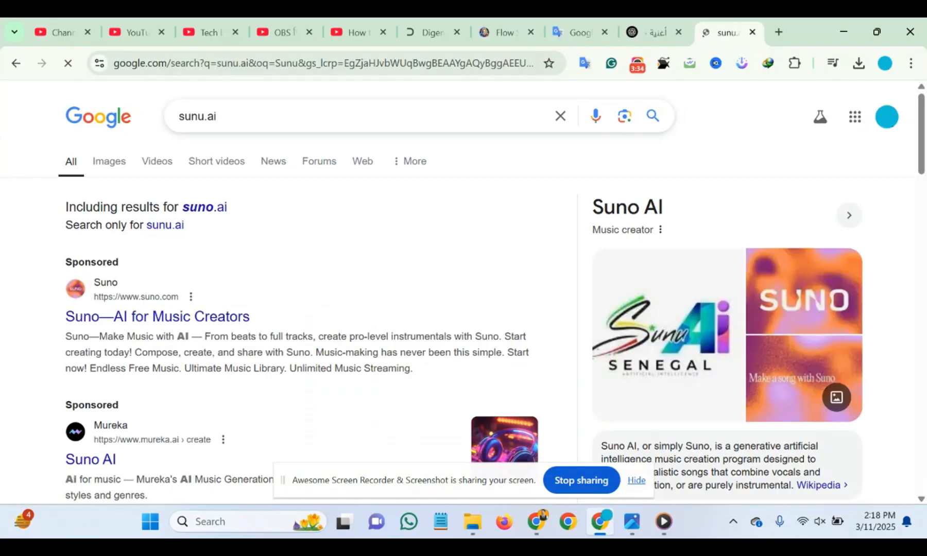
- Open the non-sponsored suno.com search result in a separate tab and switch to that tab
{"action": "scroll", "coordinate": [271, 424], "scroll_direction": "down", "scroll_amount": 3}
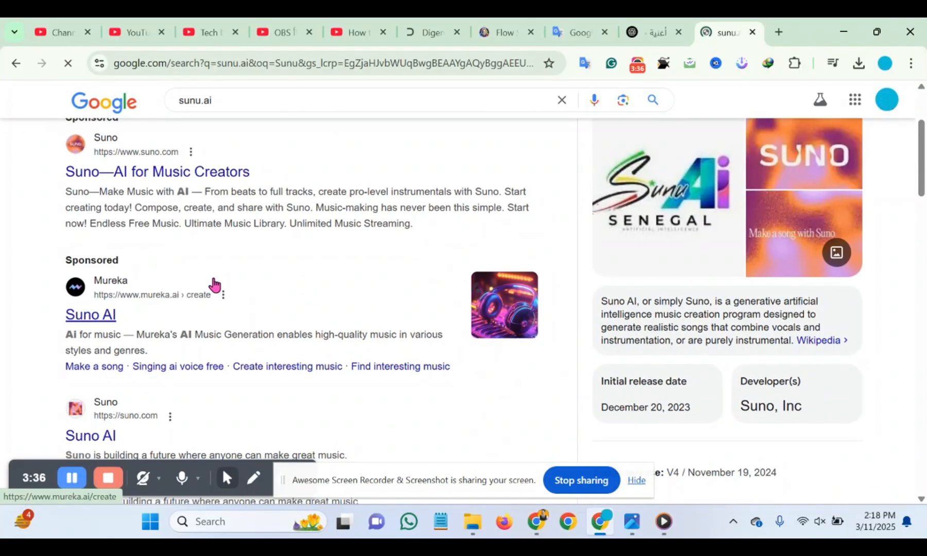
{"action": "scroll", "coordinate": [106, 364], "scroll_direction": "down", "scroll_amount": 2}
{"action": "right_click", "coordinate": [104, 344]}
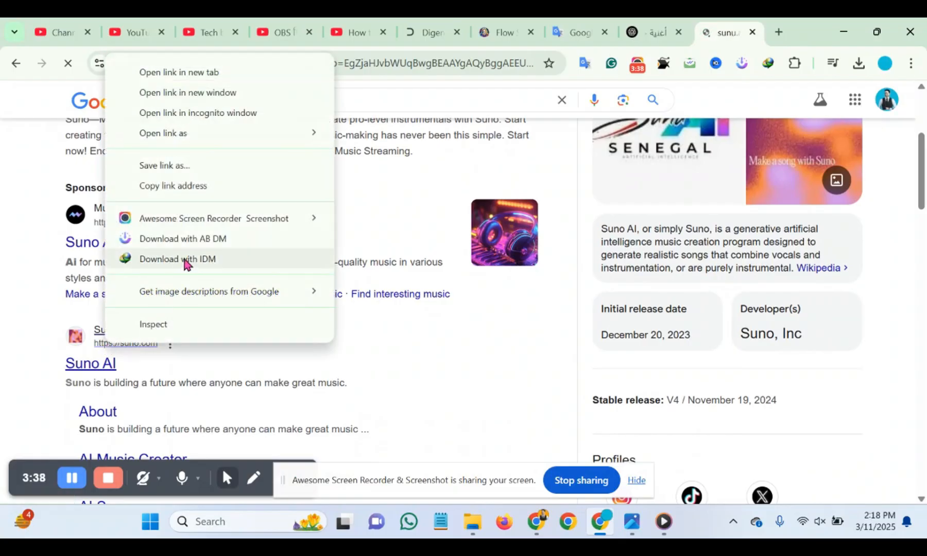
{"action": "left_click", "coordinate": [207, 77]}
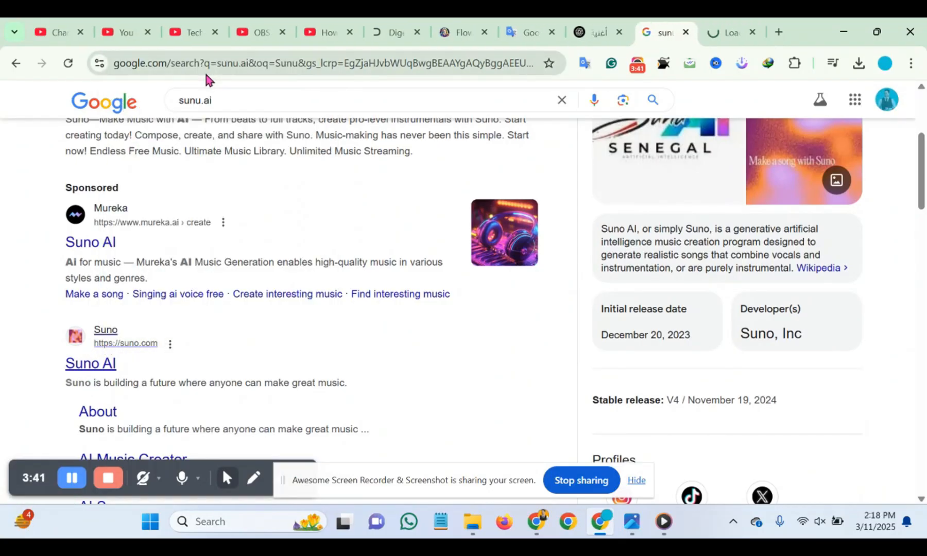
{"action": "left_click", "coordinate": [730, 24]}
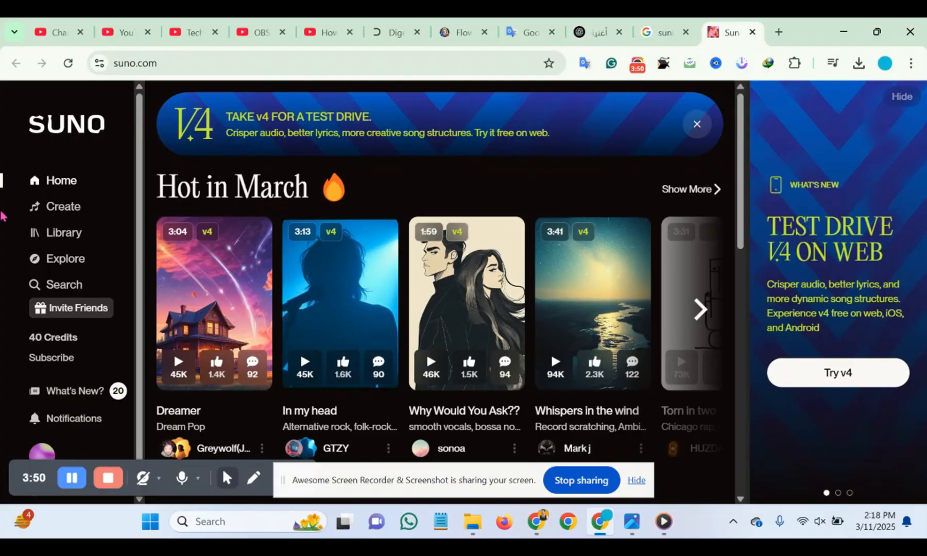
- Dismiss the v4 test drive banner on the Suno home page and open the song creation page
{"action": "left_click", "coordinate": [697, 126]}
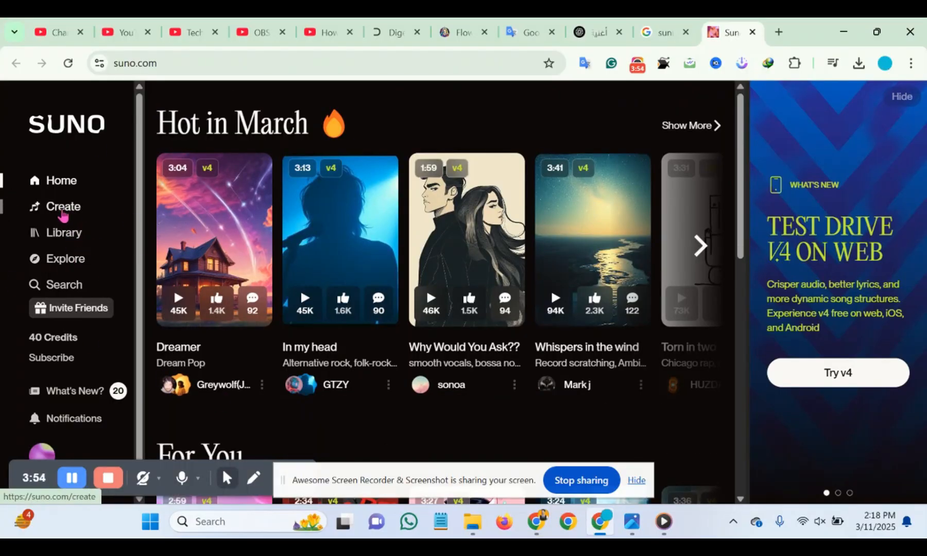
{"action": "left_click", "coordinate": [63, 209]}
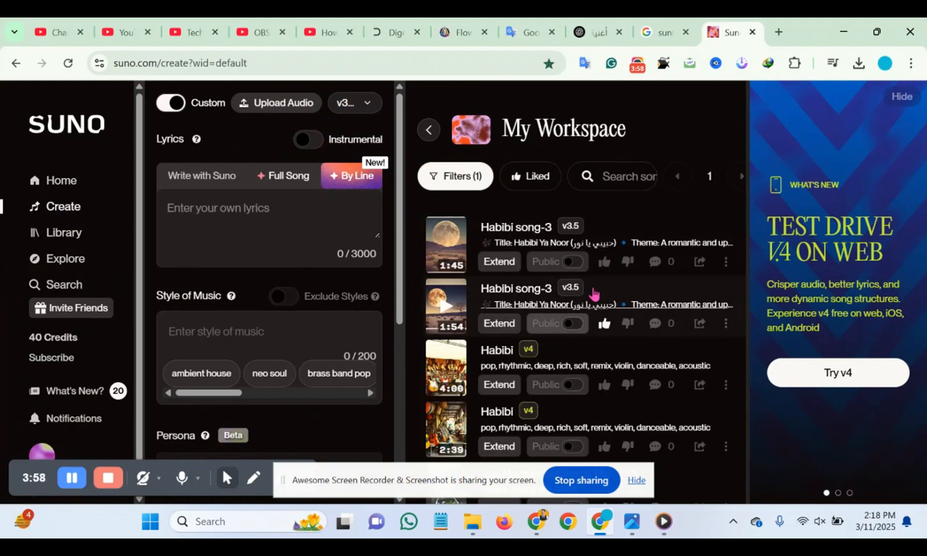
{"action": "scroll", "coordinate": [595, 257], "scroll_direction": "down", "scroll_amount": 5}
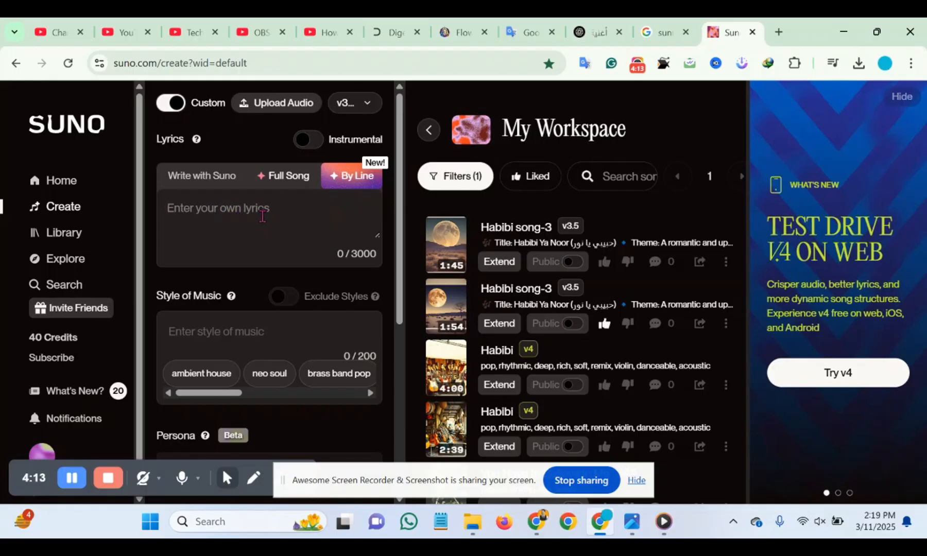
{"action": "key", "text": "super+v"}
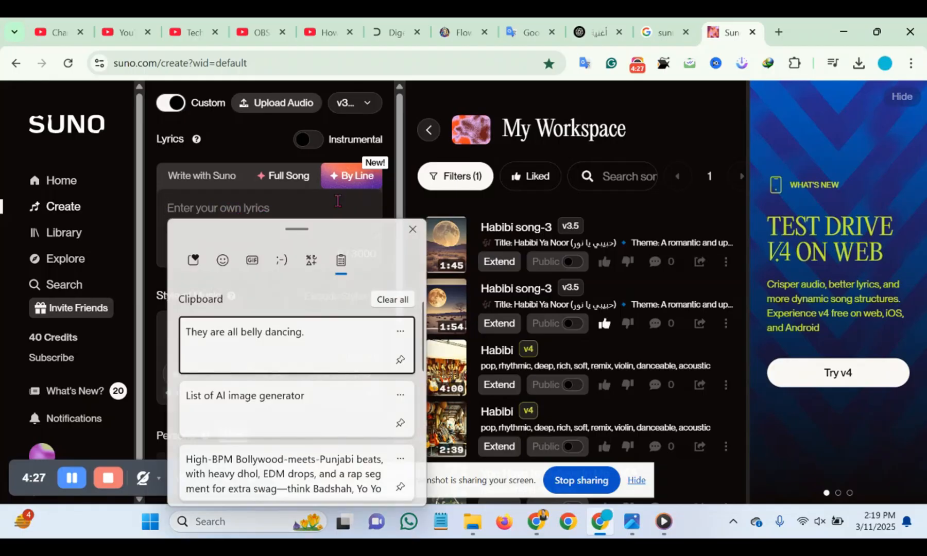
{"action": "left_click", "coordinate": [270, 209]}
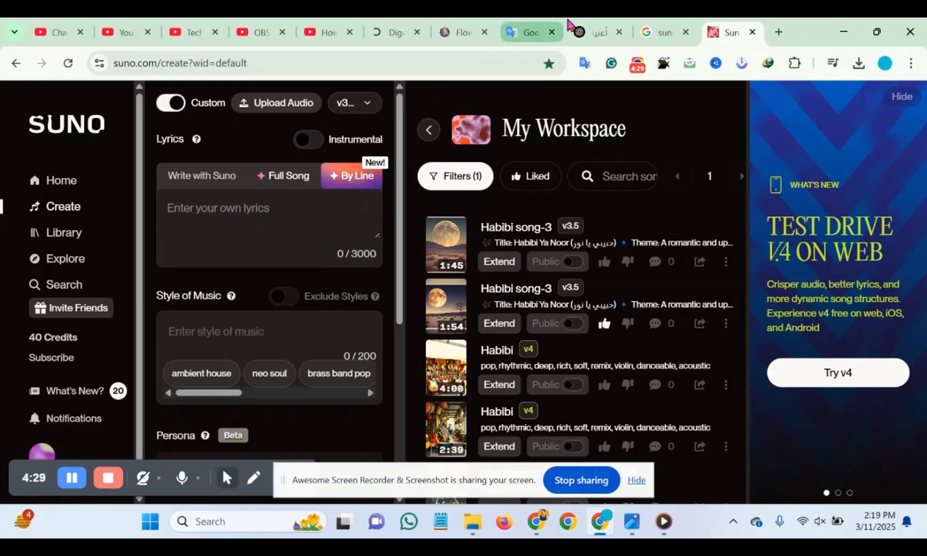
- Switch to the ChatGPT conversation and copy the request "Please provide an Arabic Habibi song prompt" into a new message
{"action": "left_click", "coordinate": [586, 30]}
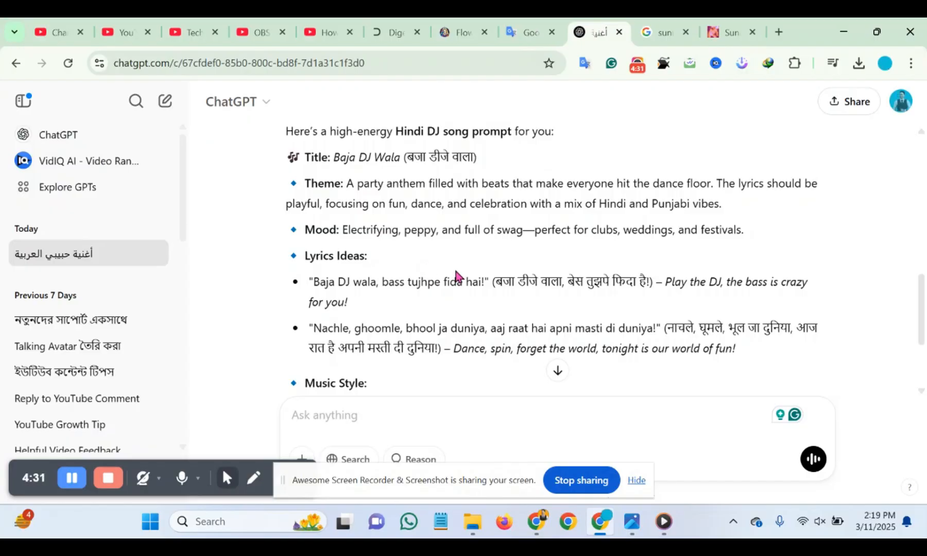
{"action": "scroll", "coordinate": [459, 275], "scroll_direction": "up", "scroll_amount": 10}
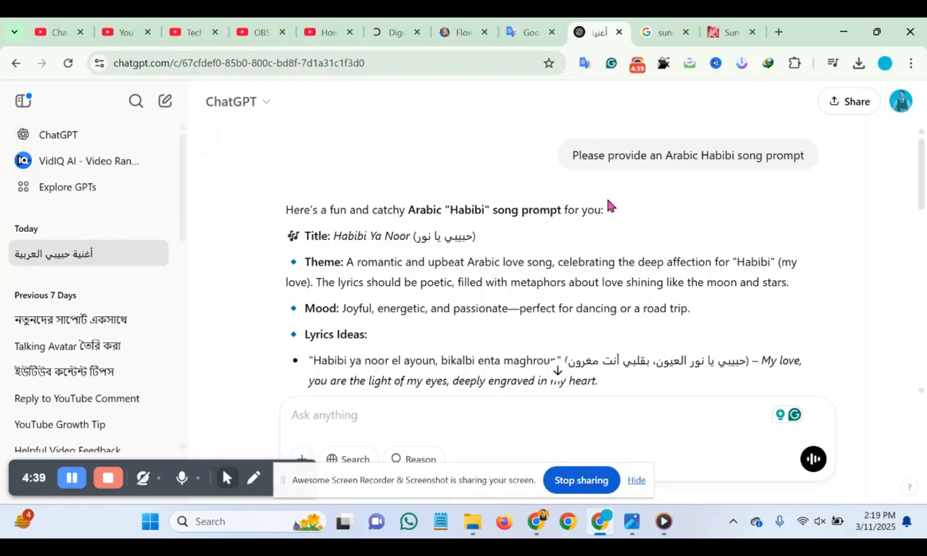
{"action": "left_click_drag", "start_coordinate": [573, 153], "coordinate": [740, 157]}
{"action": "right_click", "coordinate": [740, 157]}
{"action": "left_click", "coordinate": [466, 176]}
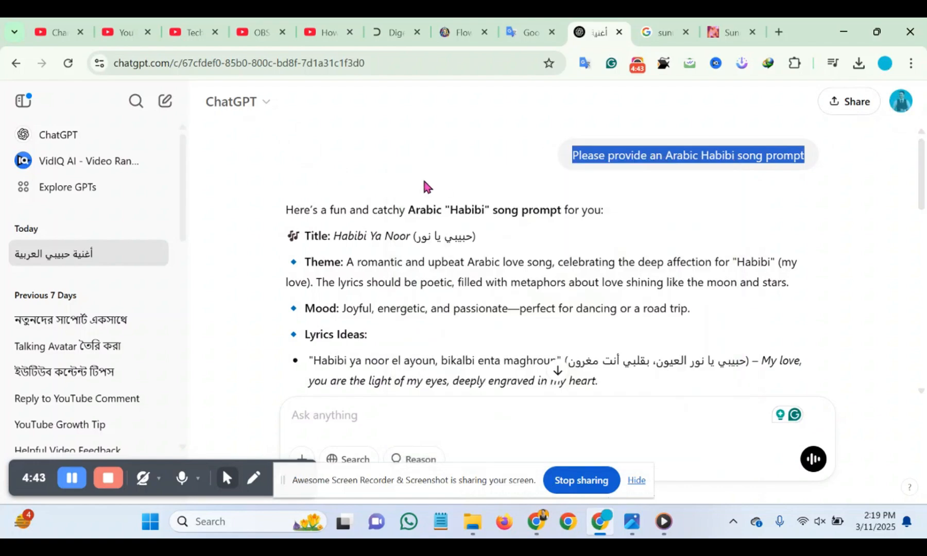
{"action": "left_click", "coordinate": [387, 420]}
{"action": "right_click", "coordinate": [392, 424]}
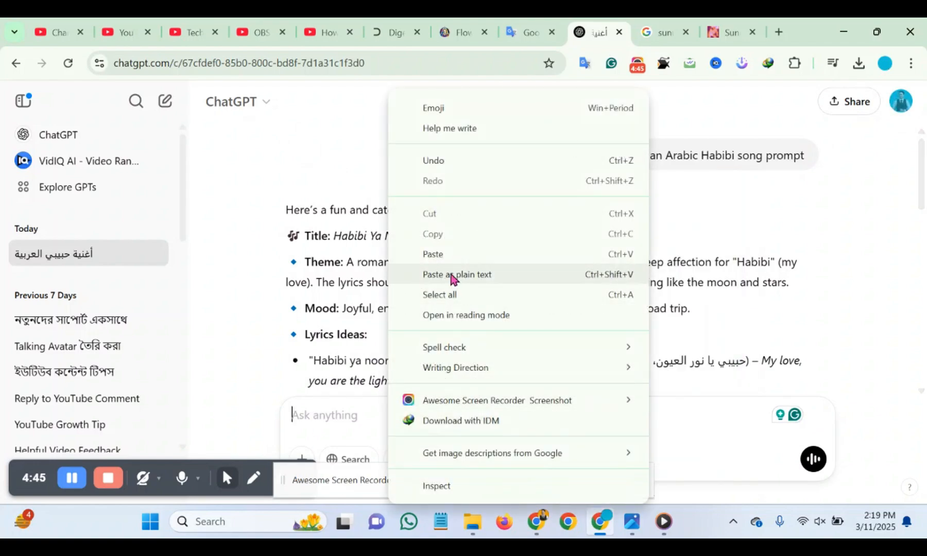
{"action": "left_click", "coordinate": [448, 254]}
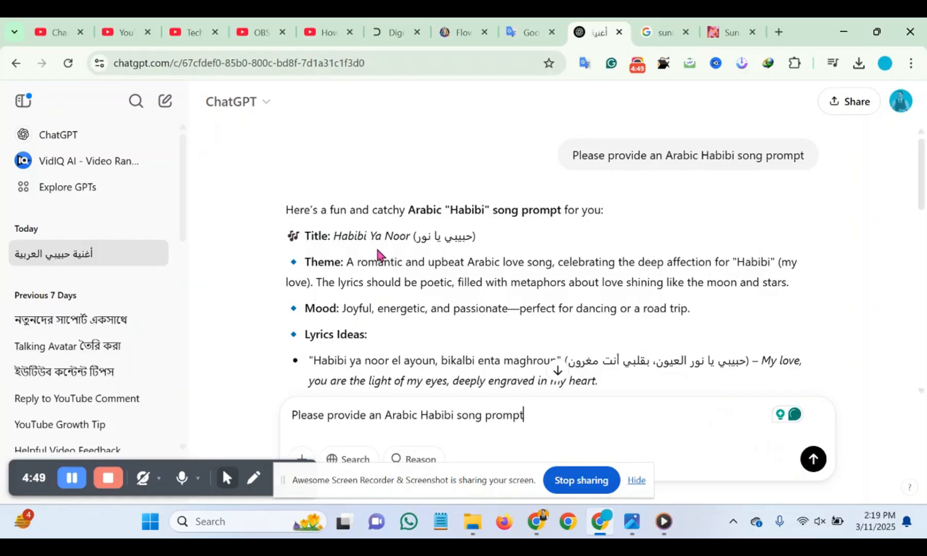
- Copy the first lyric idea, "Habibi ya noor el ayoun", with its translation from ChatGPT and paste it as the Suno lyrics
{"action": "scroll", "coordinate": [381, 255], "scroll_direction": "down", "scroll_amount": 3}
{"action": "scroll", "coordinate": [381, 255], "scroll_direction": "up", "scroll_amount": 3}
{"action": "scroll", "coordinate": [362, 262], "scroll_direction": "down", "scroll_amount": 1}
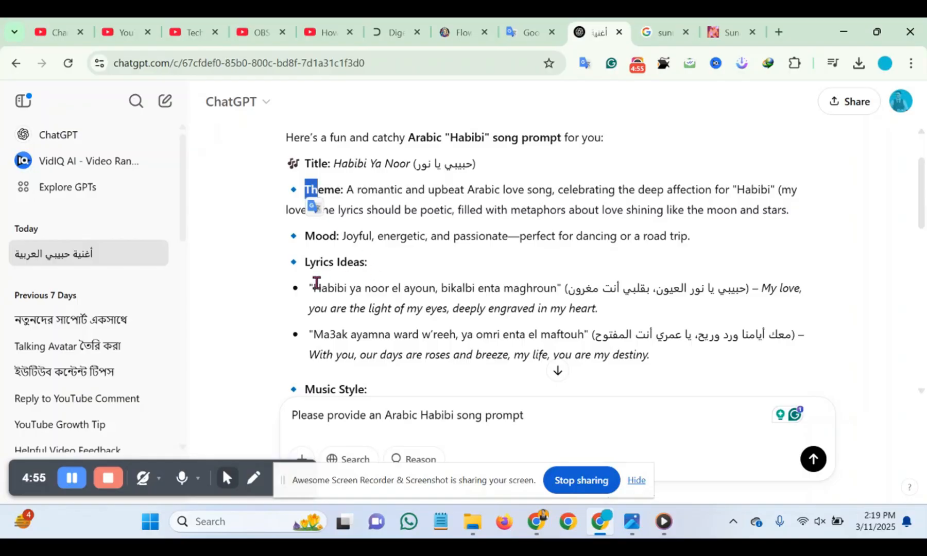
{"action": "left_click_drag", "start_coordinate": [313, 287], "coordinate": [595, 309]}
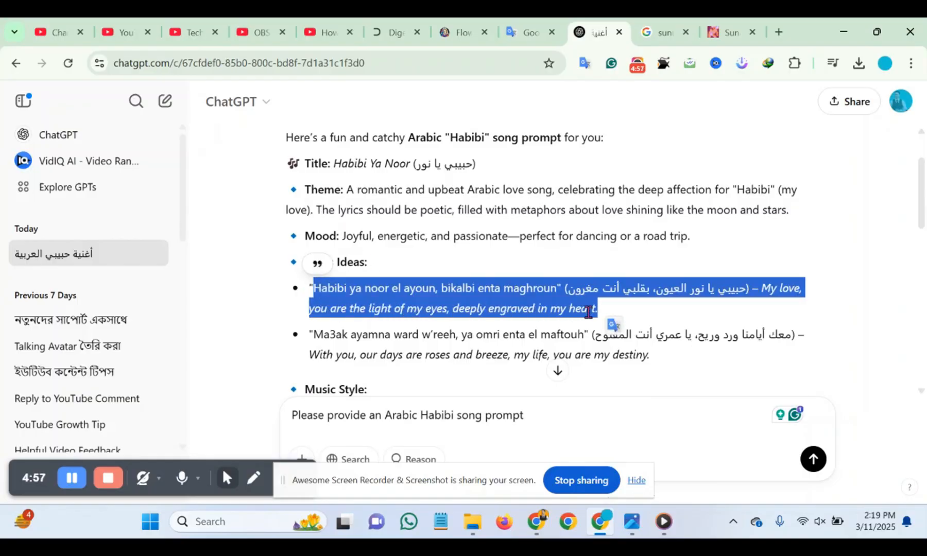
{"action": "right_click", "coordinate": [590, 309]}
{"action": "left_click", "coordinate": [258, 226]}
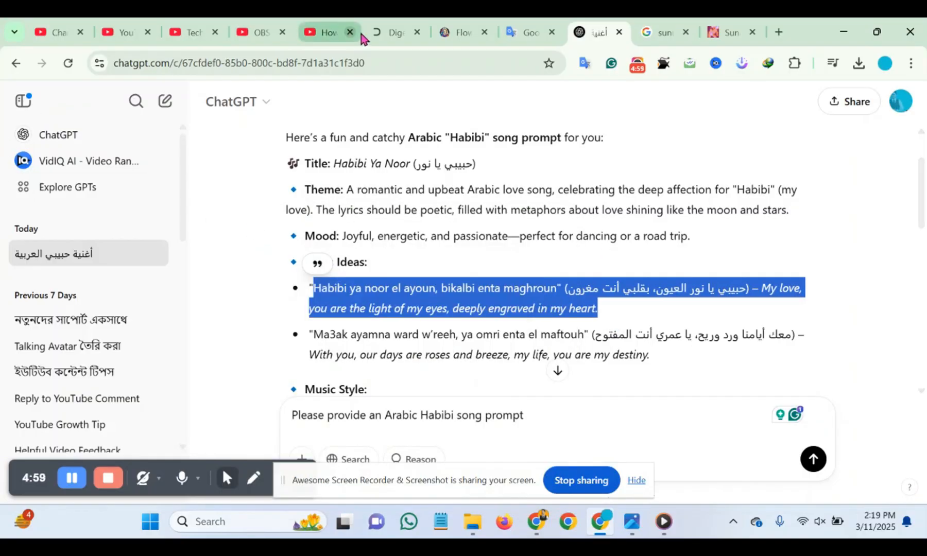
{"action": "left_click", "coordinate": [713, 26]}
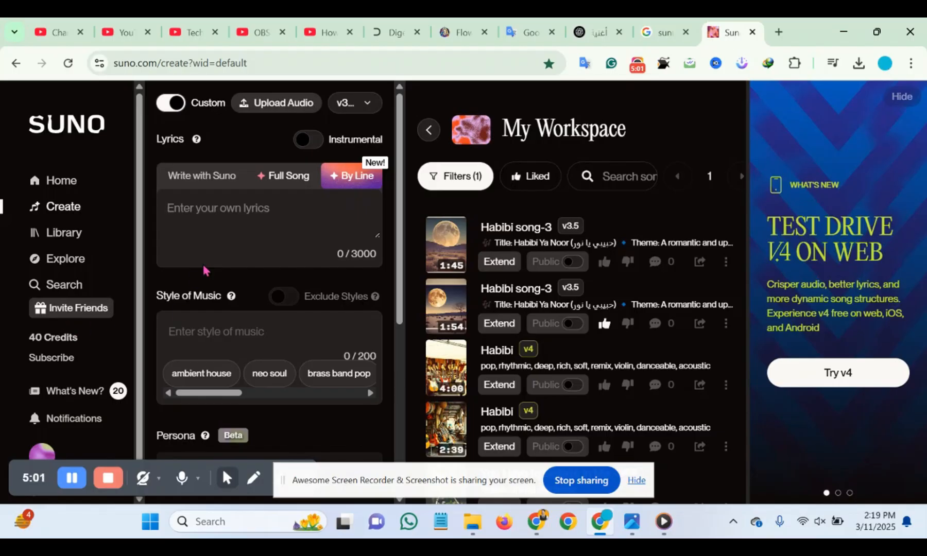
{"action": "left_click", "coordinate": [200, 244]}
{"action": "key", "text": "ctrl+v"}
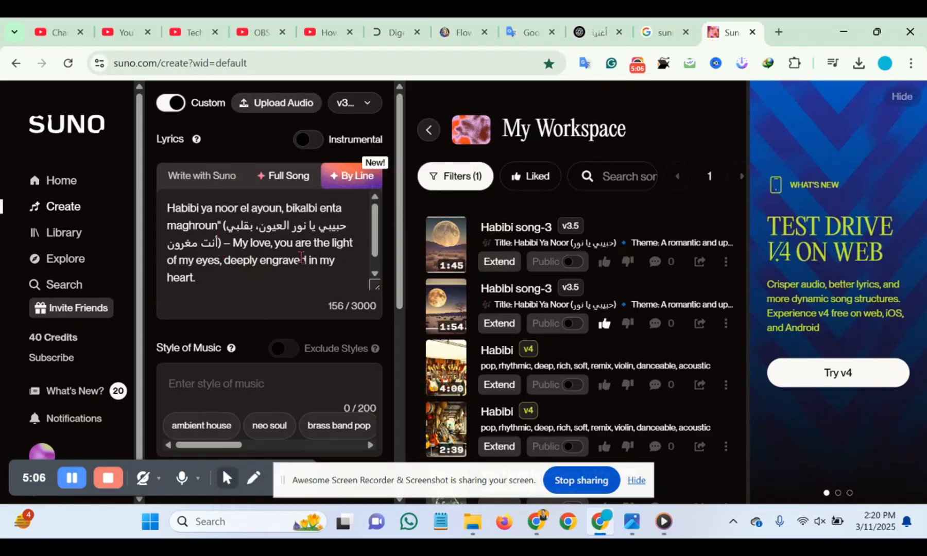
- Turn on Instrumental mode and paste the copied Habibi lyric text as the style of music
{"action": "scroll", "coordinate": [297, 301], "scroll_direction": "down", "scroll_amount": 3}
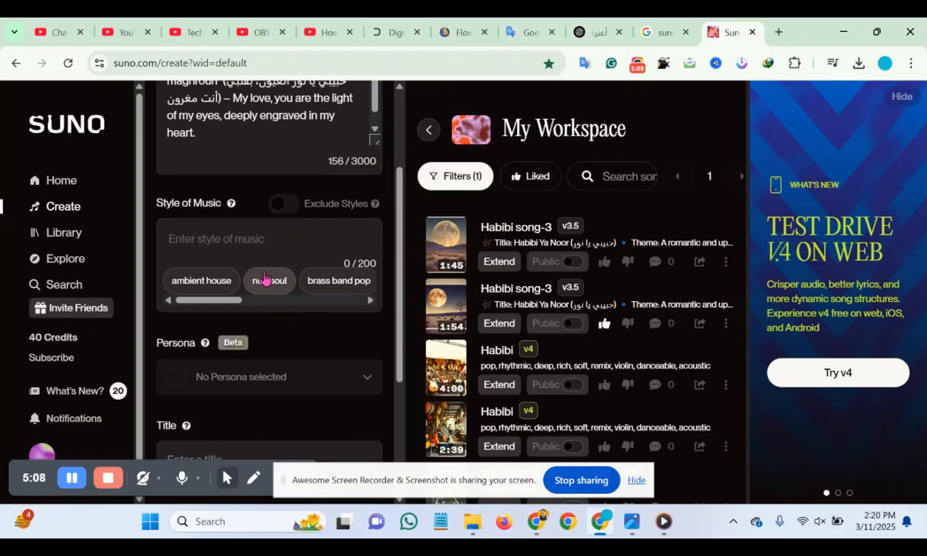
{"action": "scroll", "coordinate": [265, 278], "scroll_direction": "up", "scroll_amount": 3}
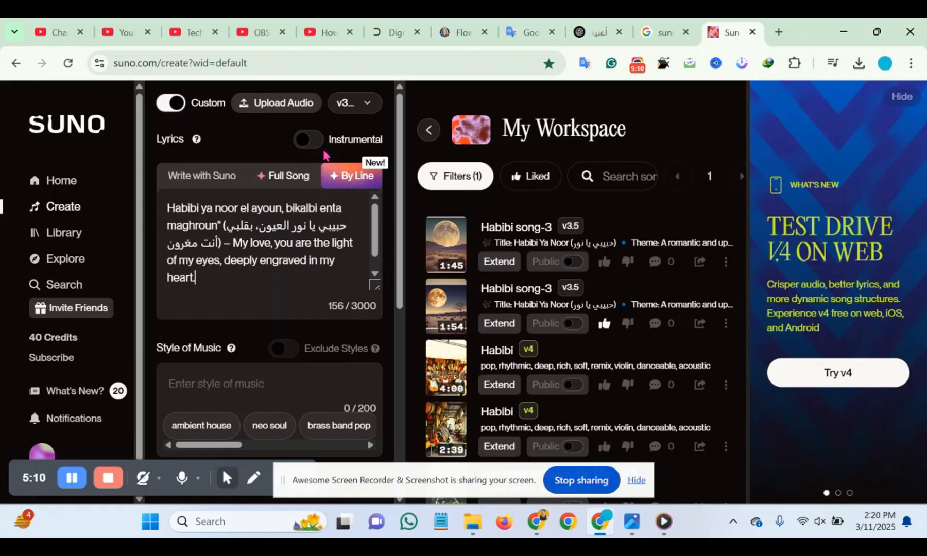
{"action": "left_click", "coordinate": [309, 140]}
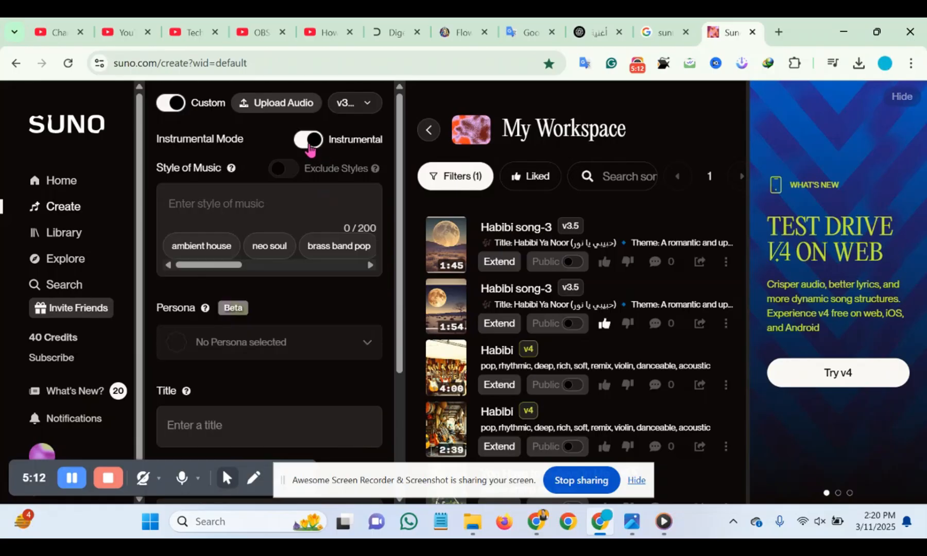
{"action": "left_click", "coordinate": [192, 209]}
{"action": "right_click", "coordinate": [194, 209]}
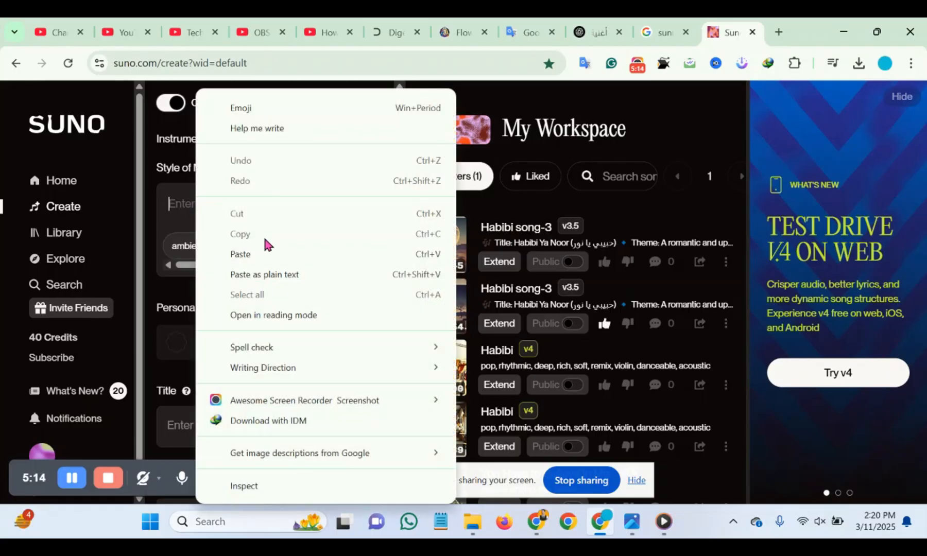
{"action": "left_click", "coordinate": [247, 261]}
{"action": "scroll", "coordinate": [244, 223], "scroll_direction": "down", "scroll_amount": 2}
{"action": "scroll", "coordinate": [244, 224], "scroll_direction": "up", "scroll_amount": 2}
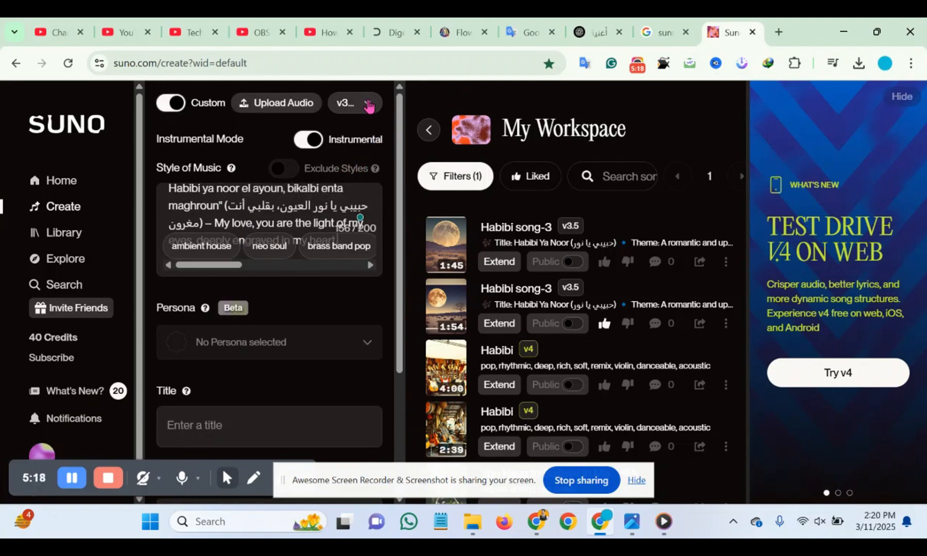
- Examine the available Suno model versions and the audio upload terms, and close both without making a change
{"action": "left_click", "coordinate": [368, 105]}
{"action": "left_click", "coordinate": [364, 141]}
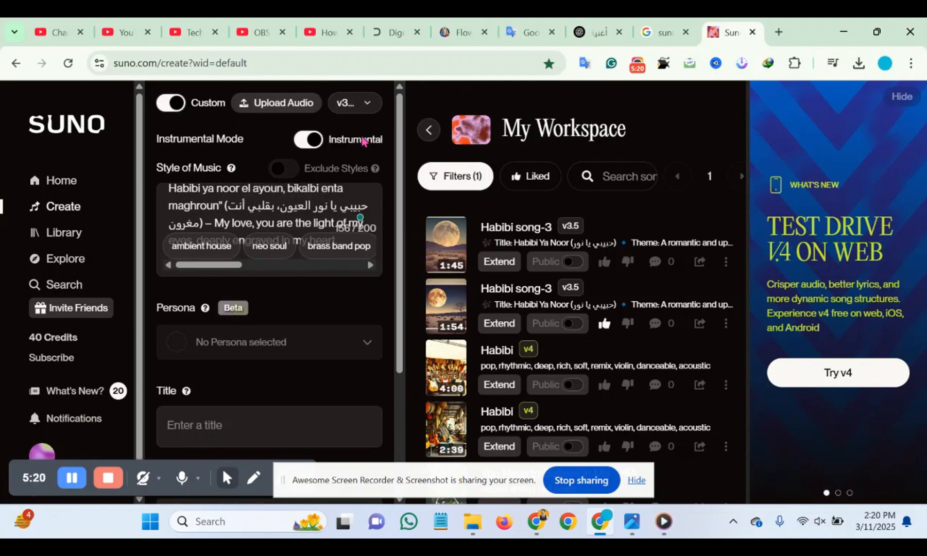
{"action": "left_click", "coordinate": [368, 105]}
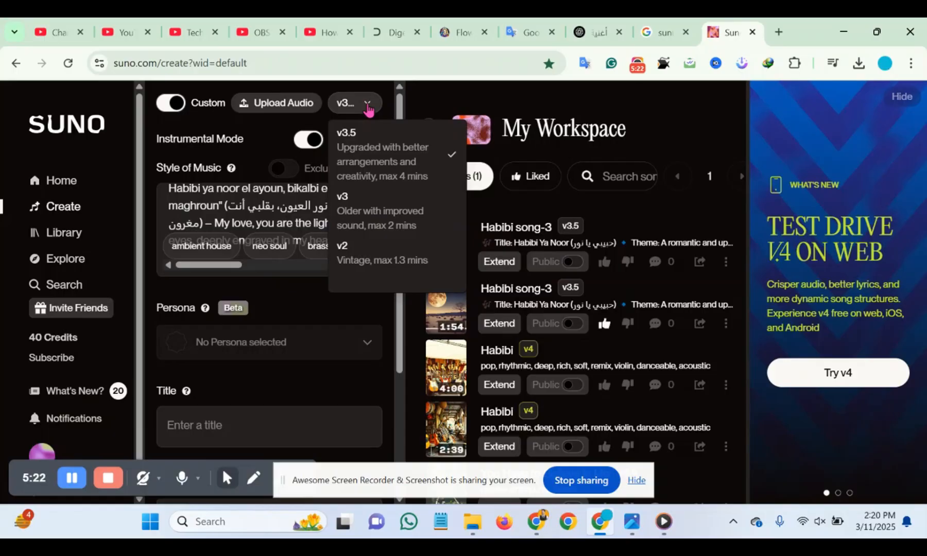
{"action": "left_click", "coordinate": [366, 107]}
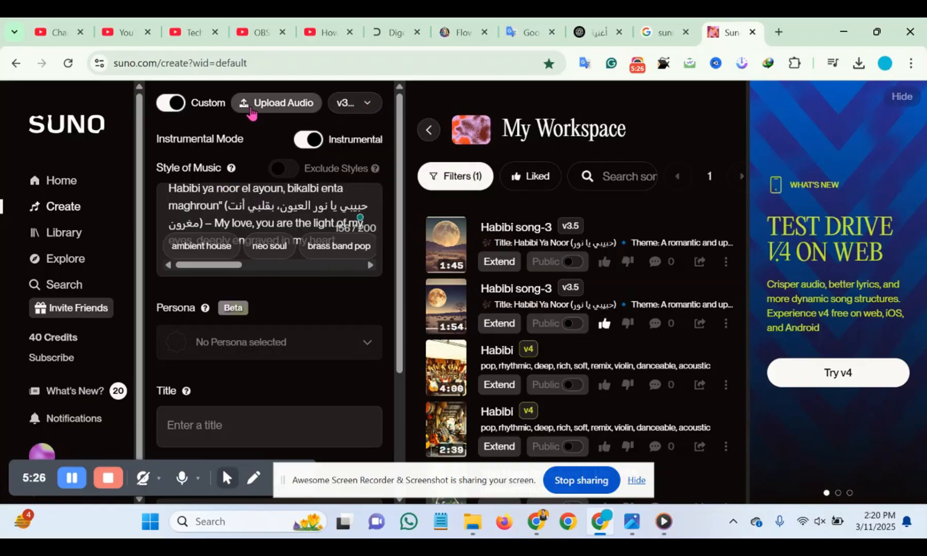
{"action": "left_click", "coordinate": [247, 106]}
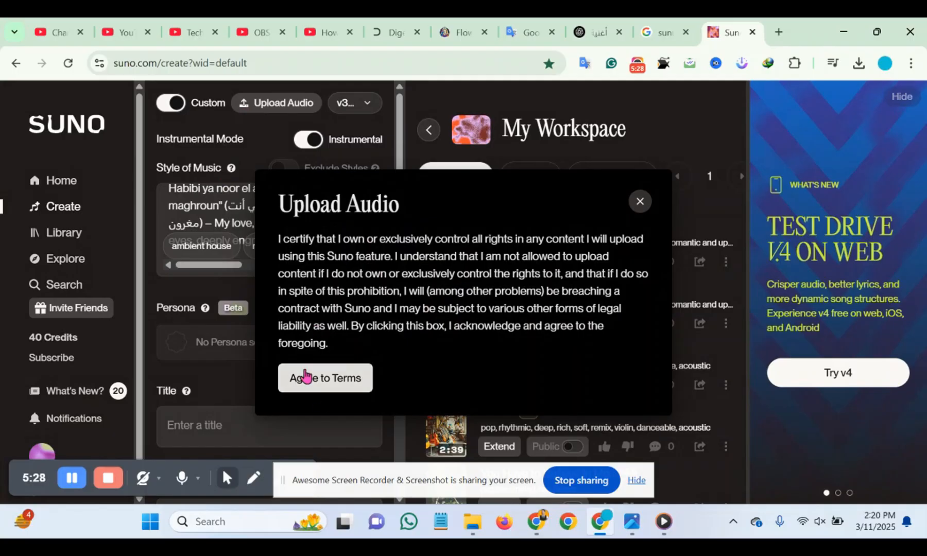
{"action": "left_click", "coordinate": [639, 202]}
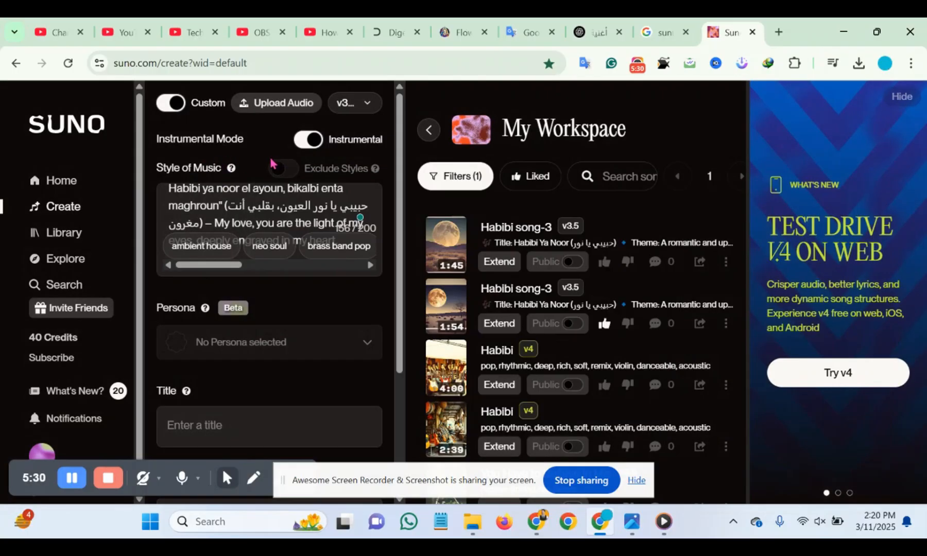
- Title the song "Habbi-4", dismiss the Chrome notification, and generate the song
{"action": "scroll", "coordinate": [242, 251], "scroll_direction": "down", "scroll_amount": 2}
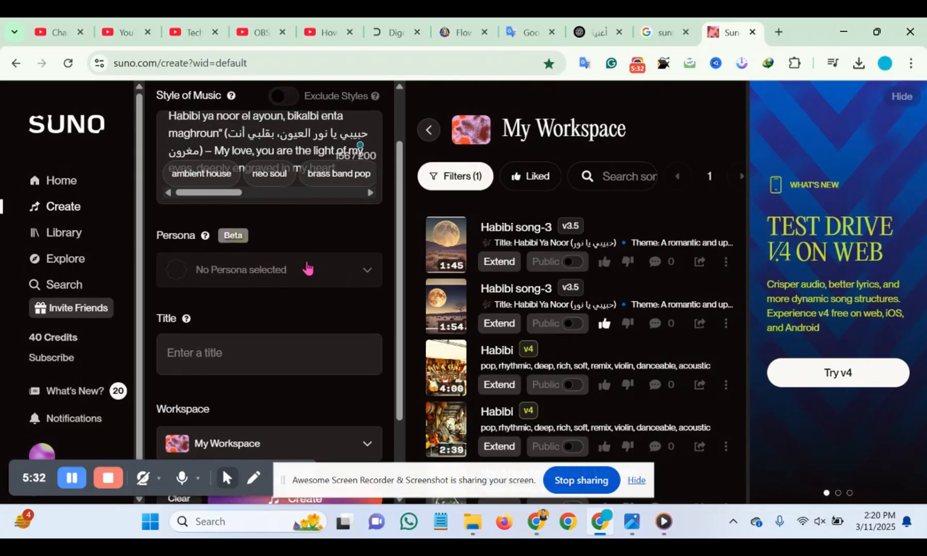
{"action": "scroll", "coordinate": [235, 319], "scroll_direction": "down", "scroll_amount": 2}
{"action": "left_click", "coordinate": [206, 277]}
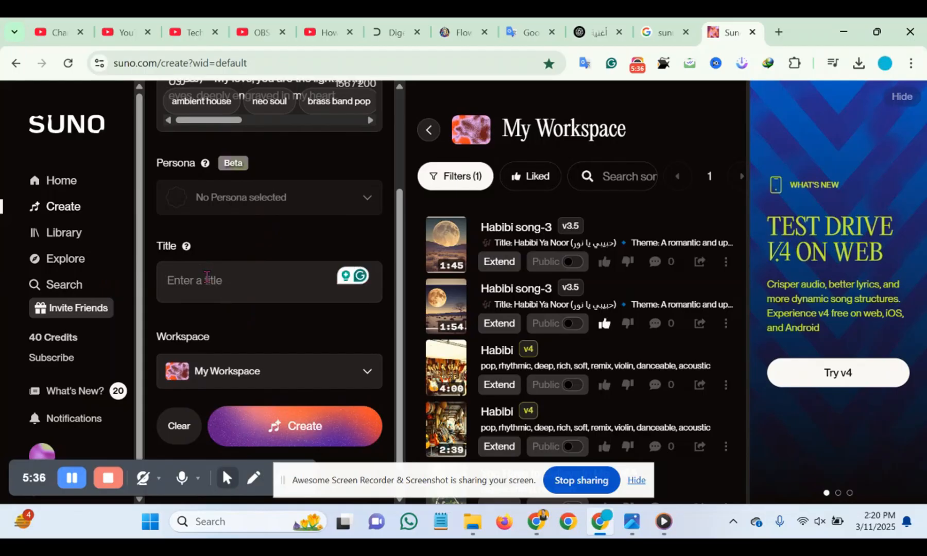
{"action": "type", "text": "Habbi"}
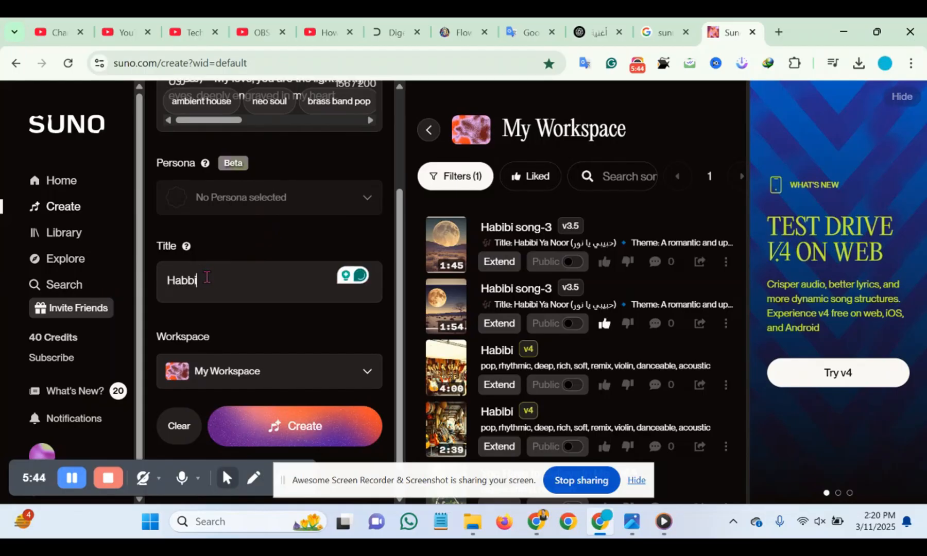
{"action": "type", "text": "-4"}
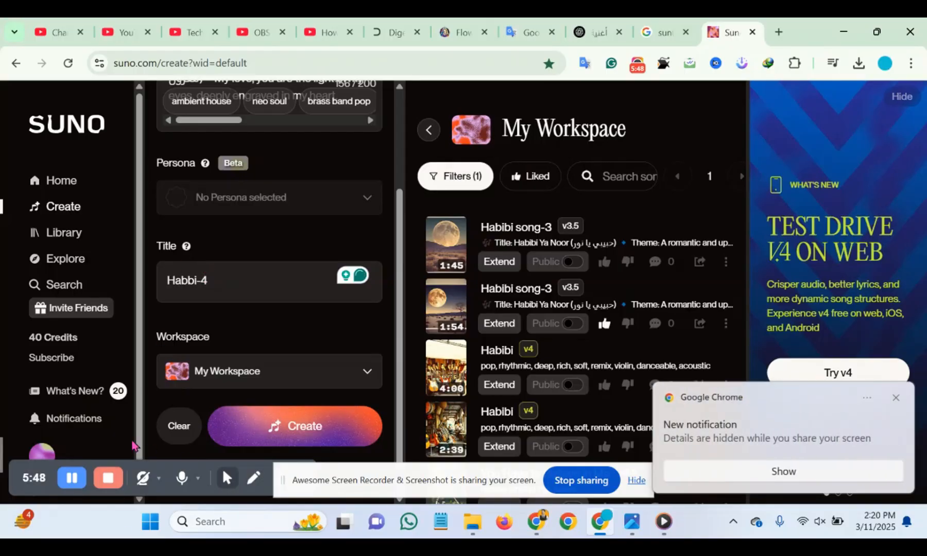
{"action": "left_click", "coordinate": [895, 398]}
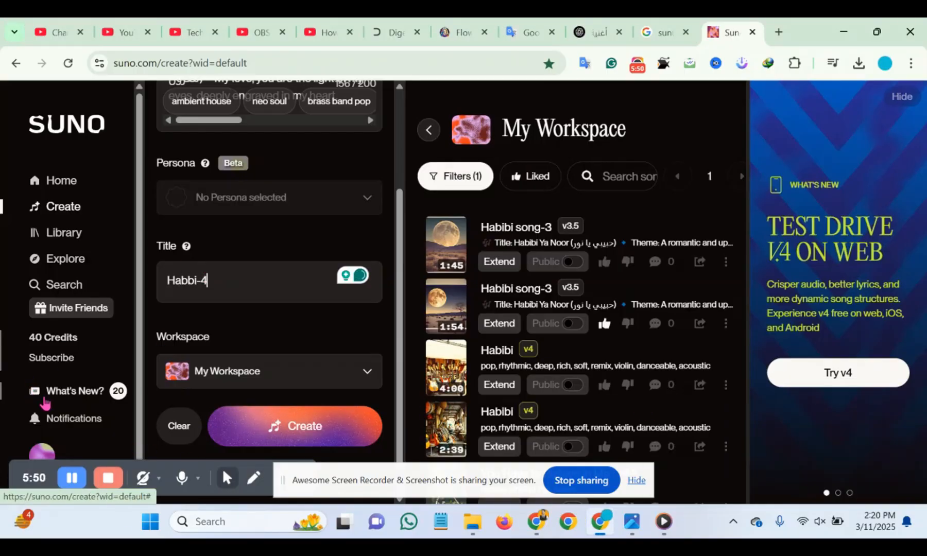
{"action": "left_click", "coordinate": [275, 428]}
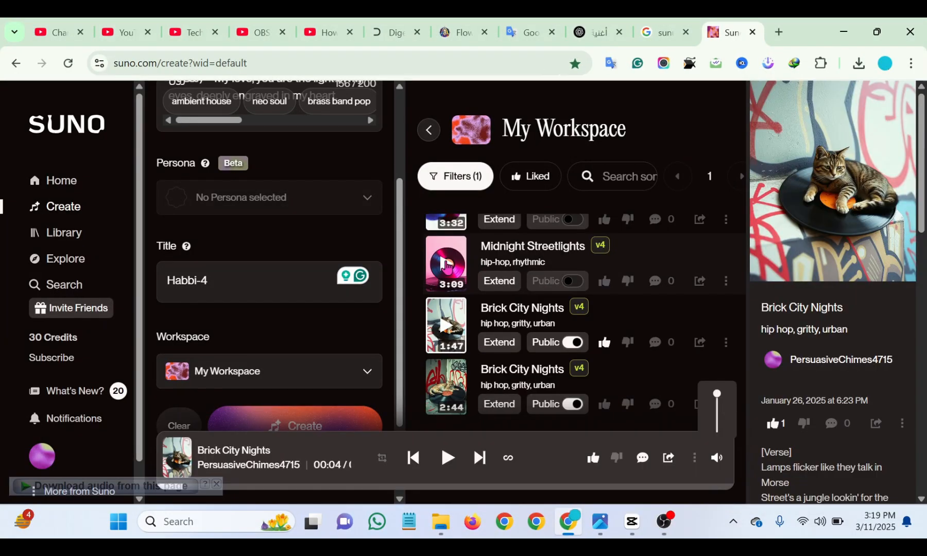
- Play the Midnight Streetlights track and the 1:47 Brick City Nights track from the workspace
{"action": "left_click", "coordinate": [446, 264]}
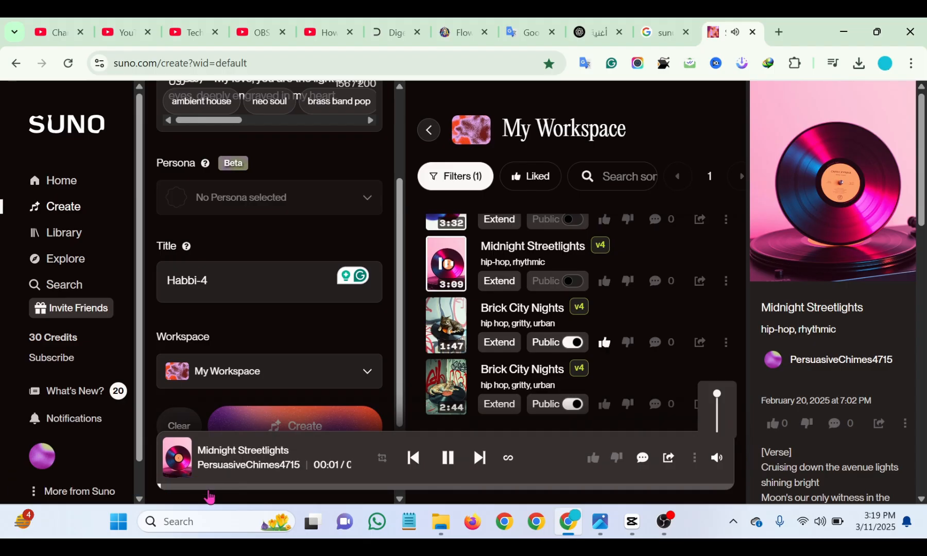
{"action": "left_click", "coordinate": [446, 325]}
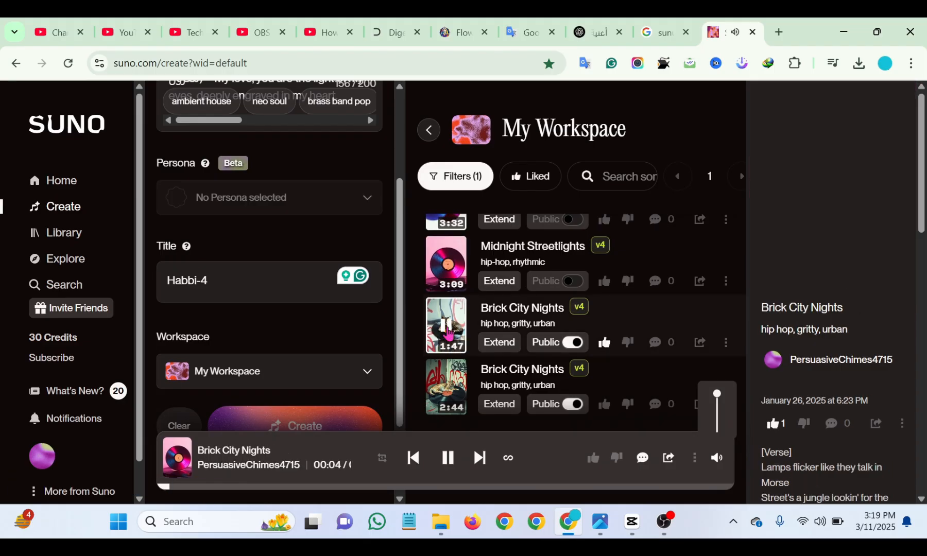
{"action": "scroll", "coordinate": [496, 340], "scroll_direction": "down", "scroll_amount": 6}
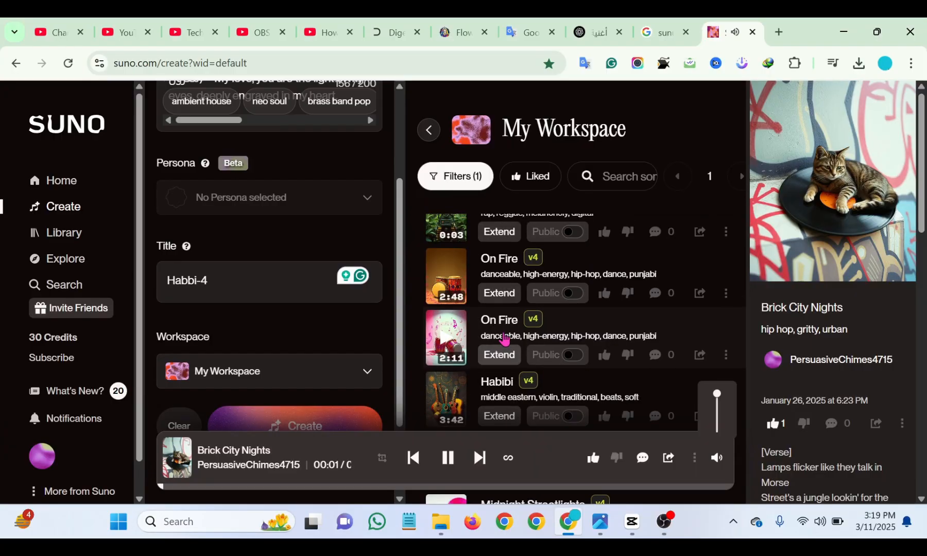
- Listen to the 1:45 version of Habibi song-3 and the 2:39 version of Habibi in the workspace
{"action": "scroll", "coordinate": [513, 342], "scroll_direction": "up", "scroll_amount": 5}
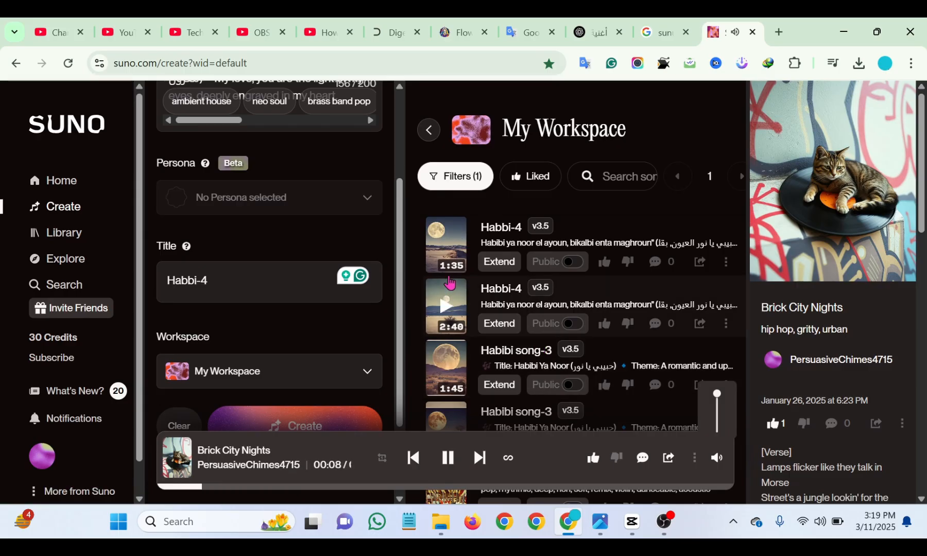
{"action": "scroll", "coordinate": [449, 282], "scroll_direction": "down", "scroll_amount": 1}
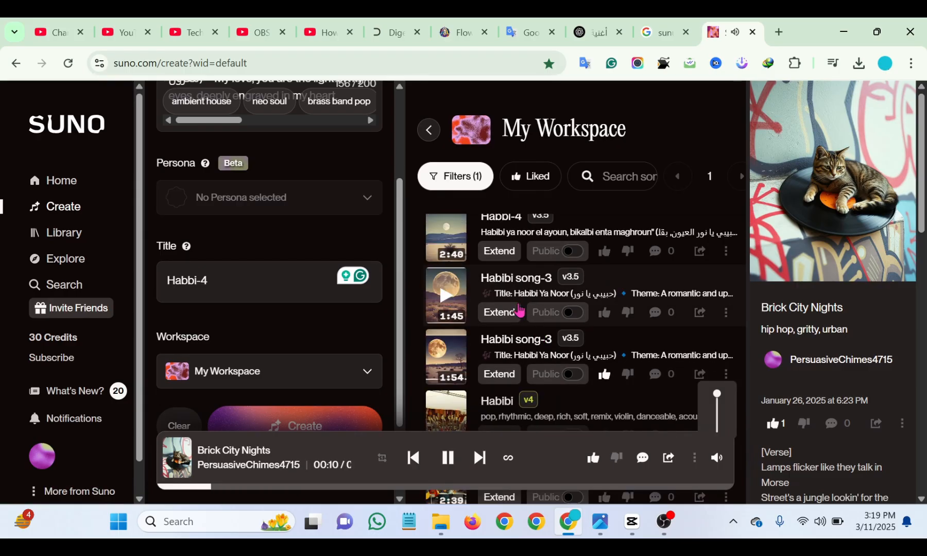
{"action": "left_click", "coordinate": [518, 309]}
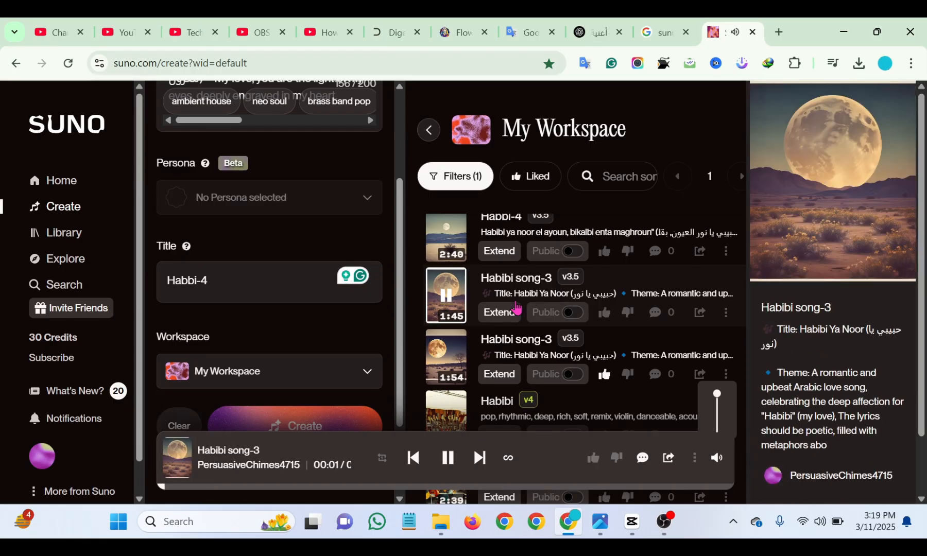
{"action": "scroll", "coordinate": [546, 342], "scroll_direction": "up", "scroll_amount": 1}
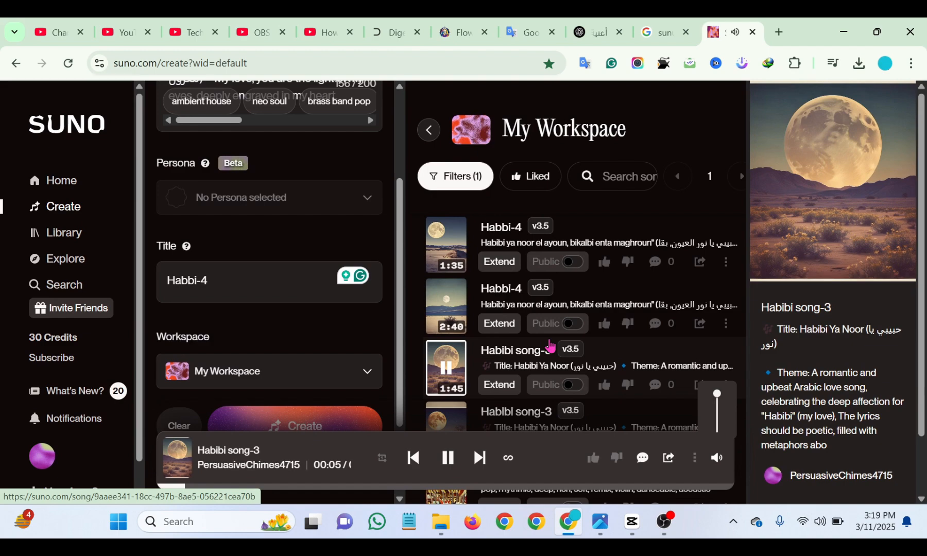
{"action": "scroll", "coordinate": [559, 343], "scroll_direction": "down", "scroll_amount": 4}
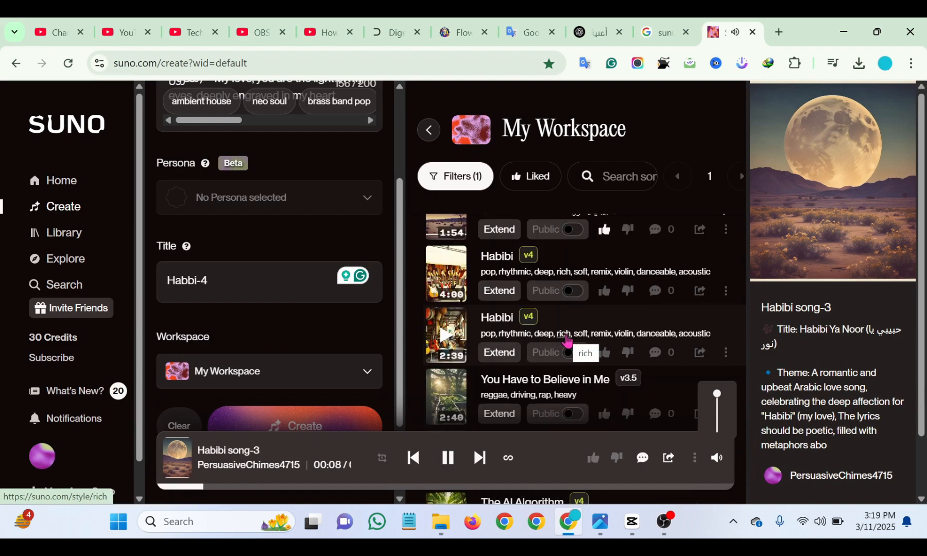
{"action": "left_click", "coordinate": [447, 333]}
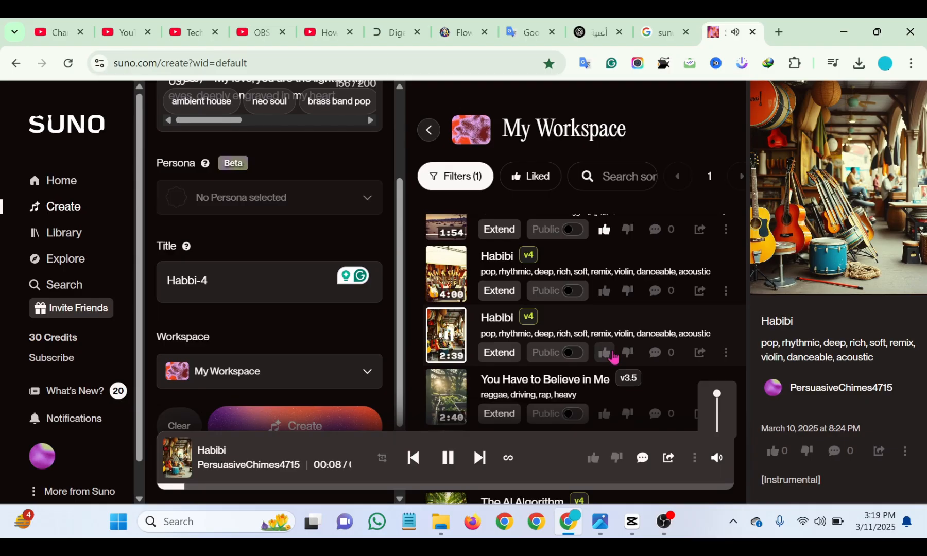
{"action": "scroll", "coordinate": [460, 284], "scroll_direction": "down", "scroll_amount": 1}
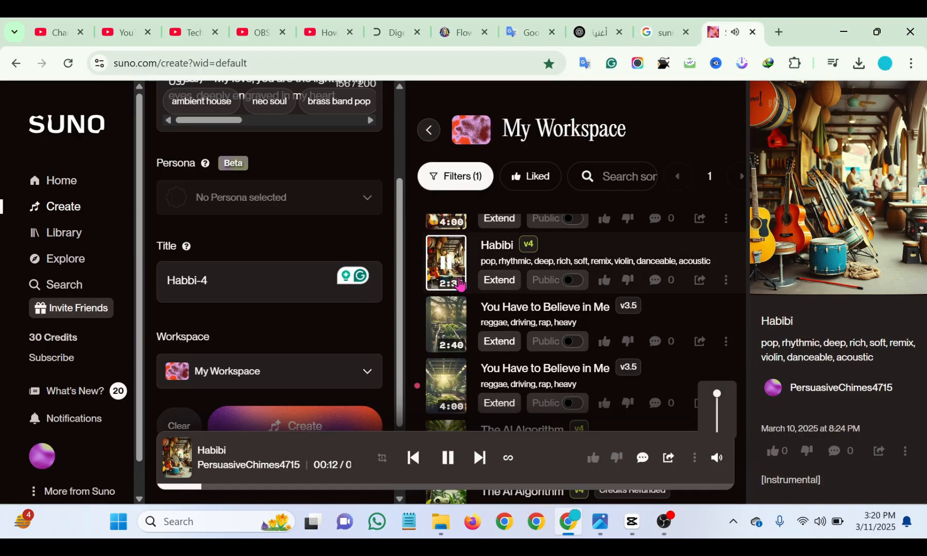